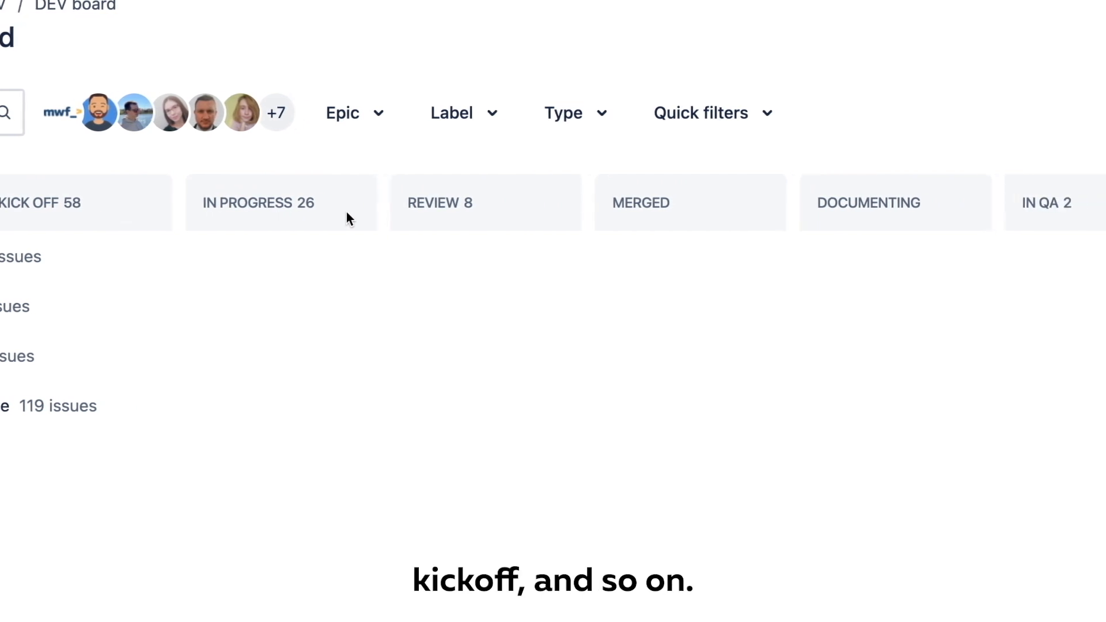
Look across the DEV board's workflow columns and expand the Expedite swimlane to show its issues.
{"action": "scroll", "coordinate": [478, 213], "scroll_direction": "right", "scroll_amount": 2}
{"action": "scroll", "coordinate": [478, 213], "scroll_direction": "left", "scroll_amount": 5}
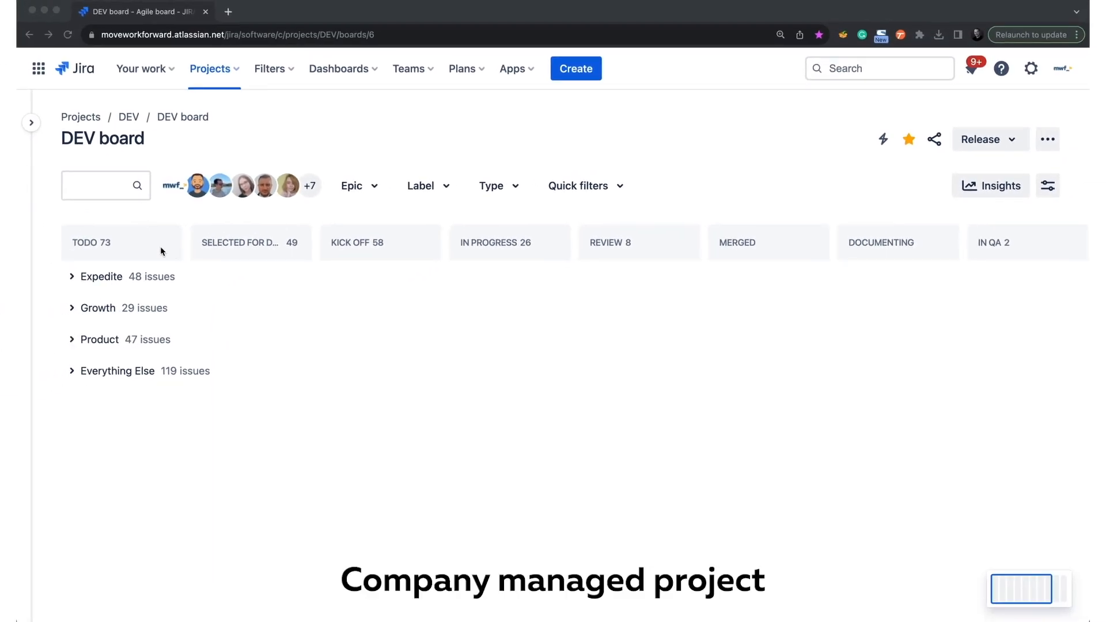
{"action": "left_click", "coordinate": [69, 277]}
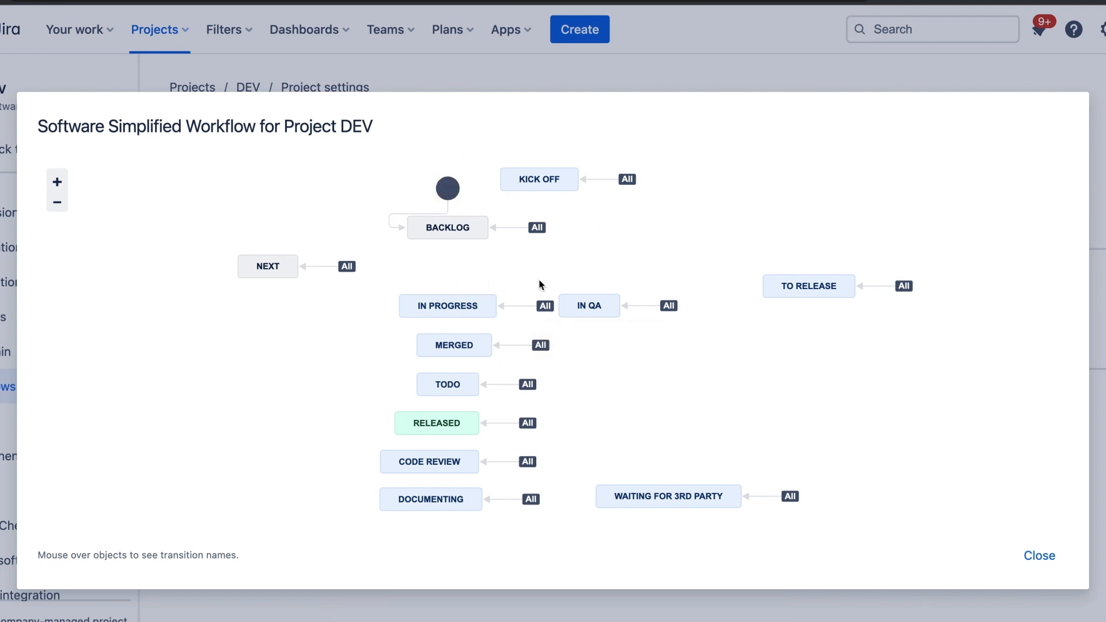
Enlarge the Software Simplified Workflow diagram for the DEV project and clear the notification covering it.
{"action": "mouse_move", "coordinate": [446, 215]}
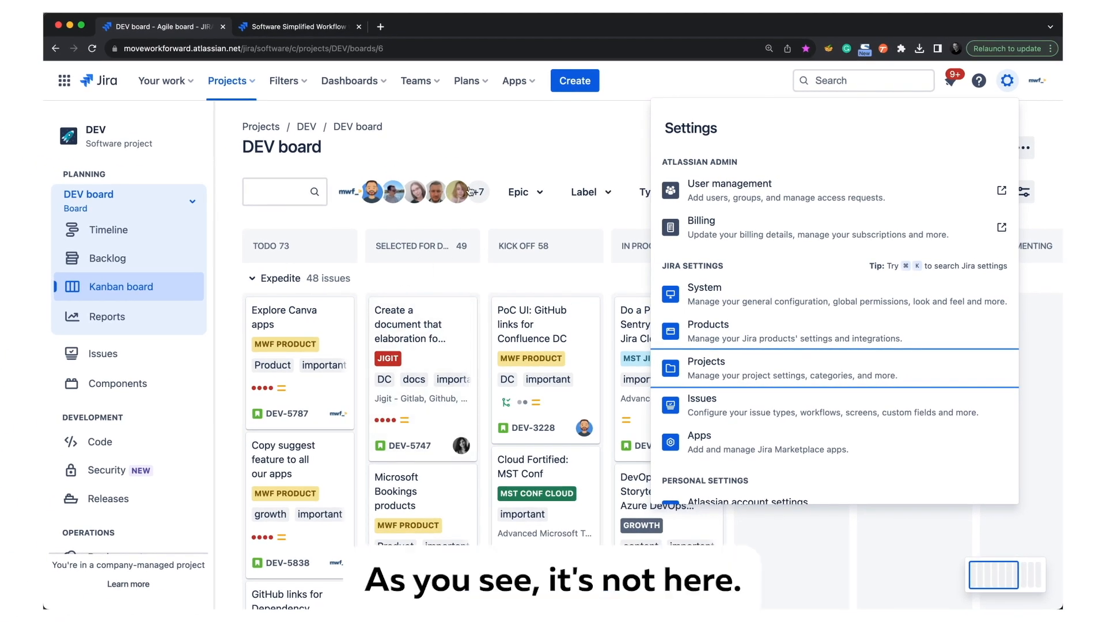
{"action": "left_click", "coordinate": [496, 150]}
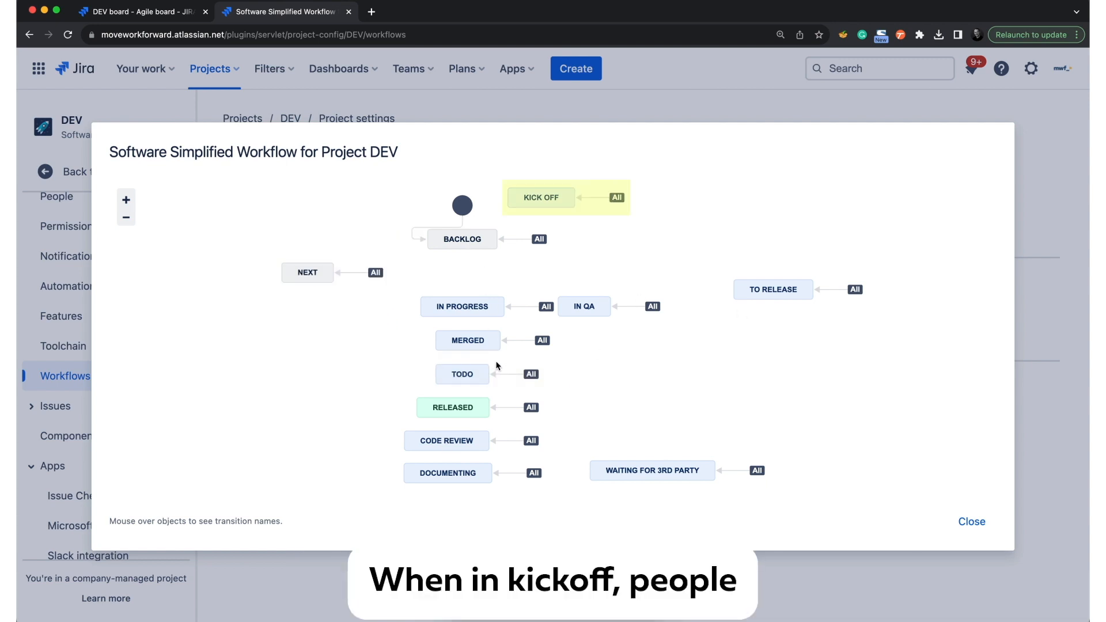
{"action": "key", "text": "super+equal"}
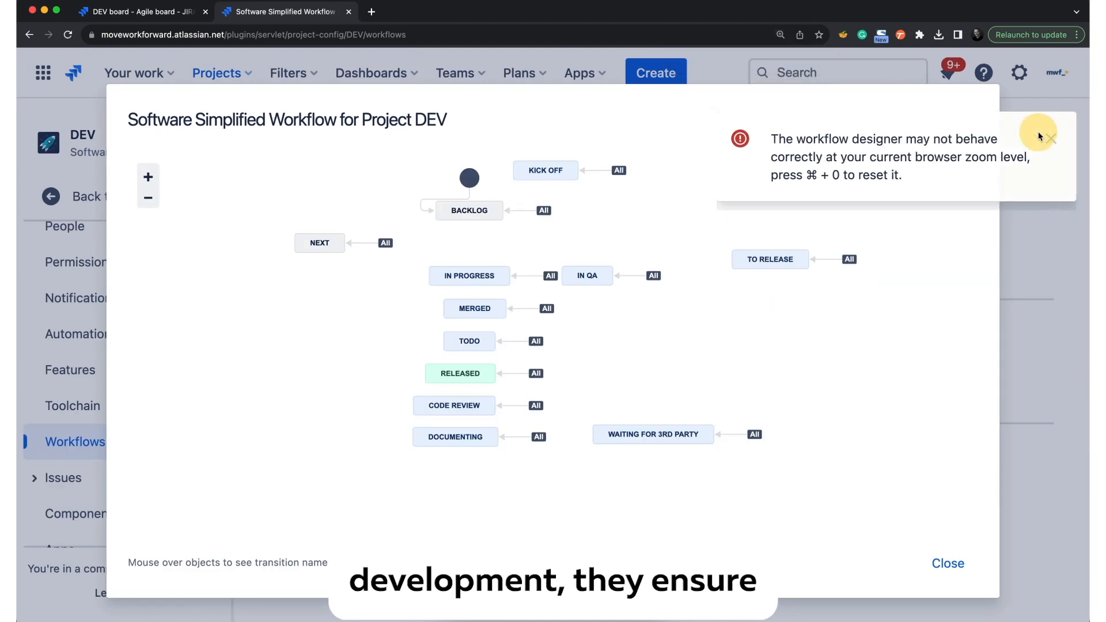
{"action": "left_click", "coordinate": [1038, 138]}
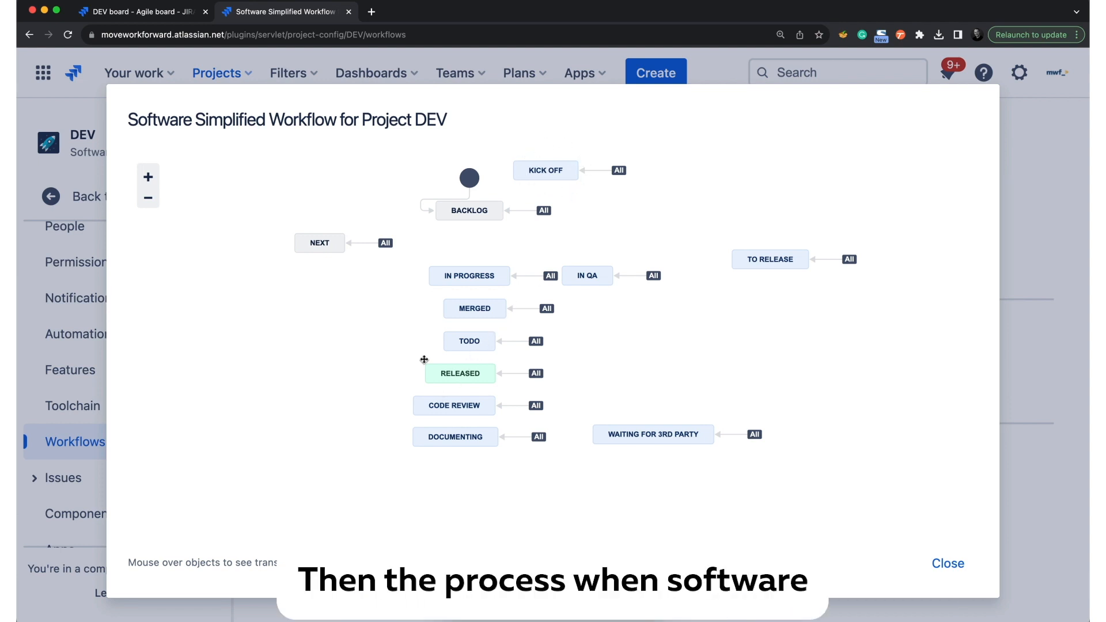
Examine the In Progress, Merged, To Release and Waiting for 3rd Party statuses in the workflow diagram.
{"action": "left_click", "coordinate": [461, 276]}
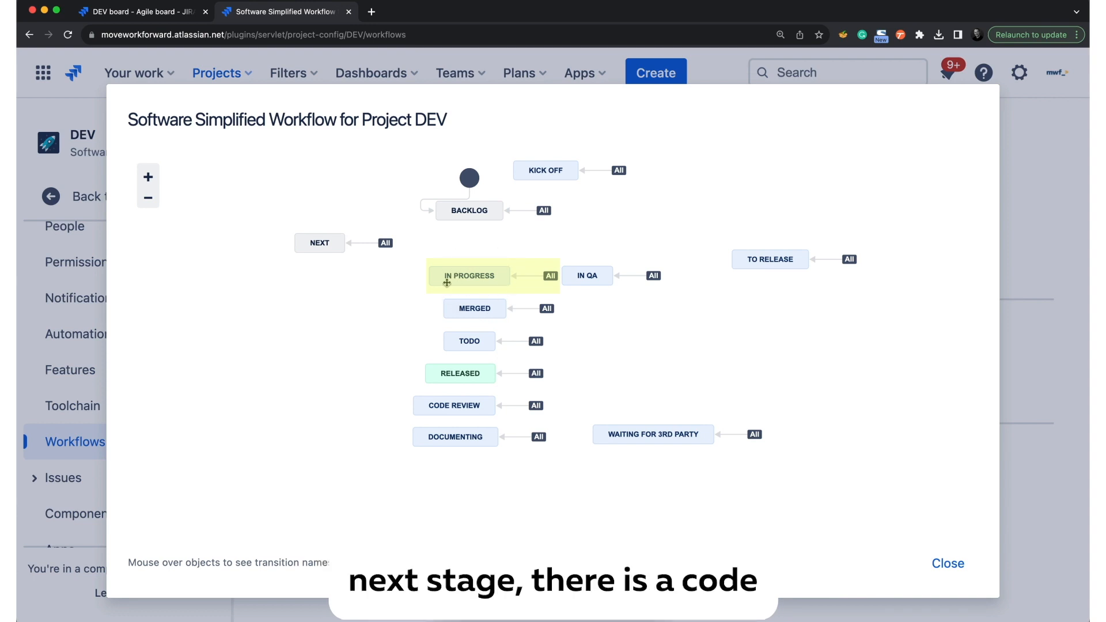
{"action": "left_click", "coordinate": [472, 309]}
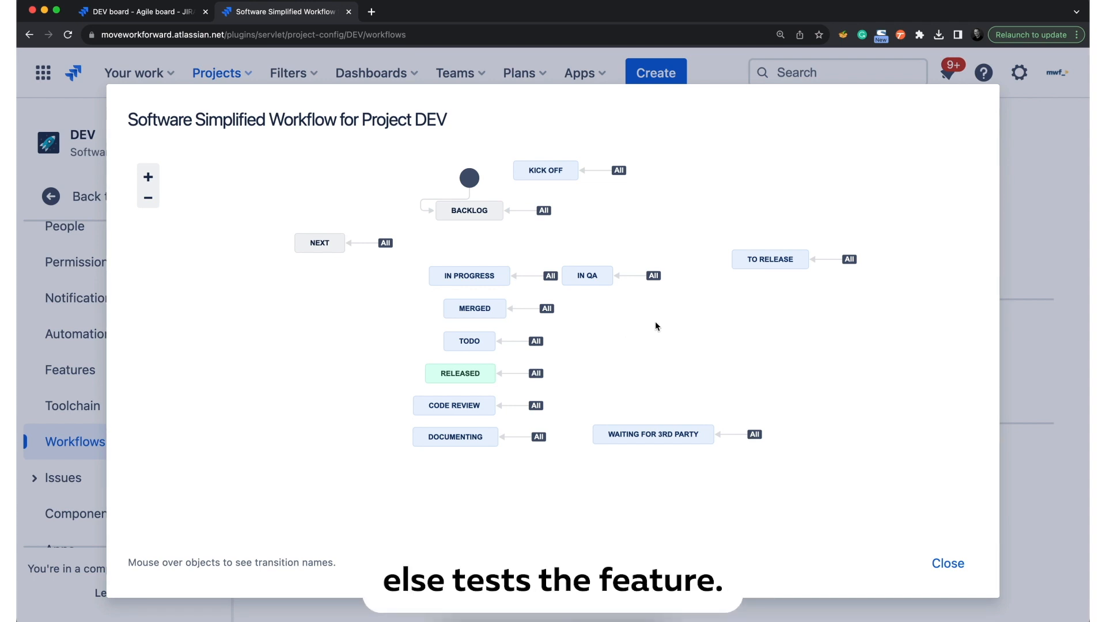
{"action": "left_click", "coordinate": [788, 262]}
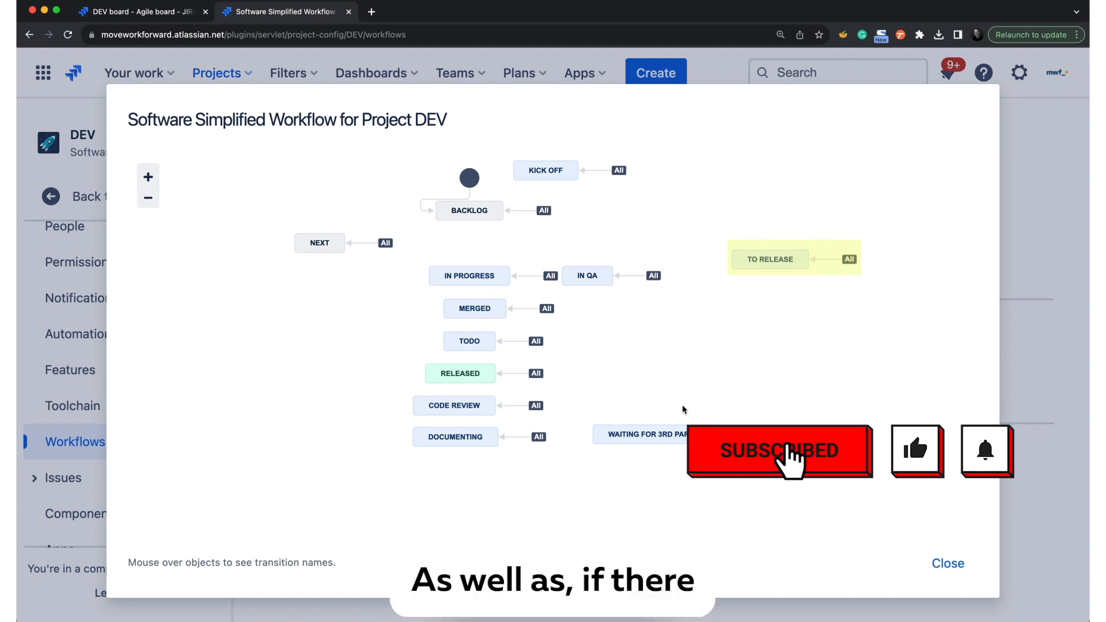
{"action": "left_click", "coordinate": [640, 446]}
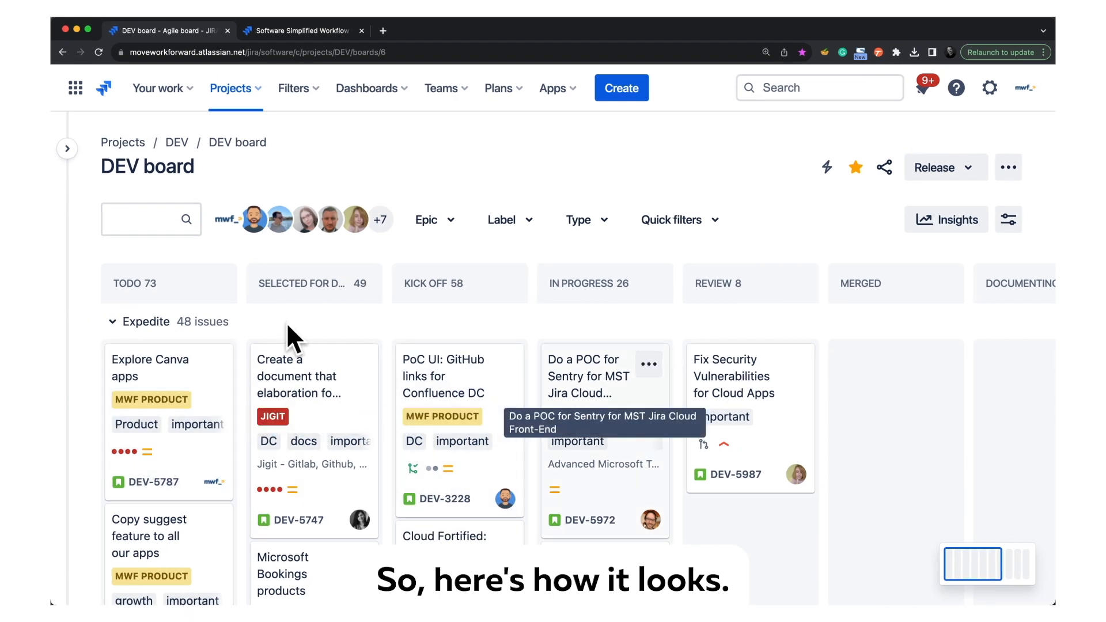
Collapse the Expedite swimlane on the DEV board and look across all of the board's columns.
{"action": "left_click", "coordinate": [113, 321]}
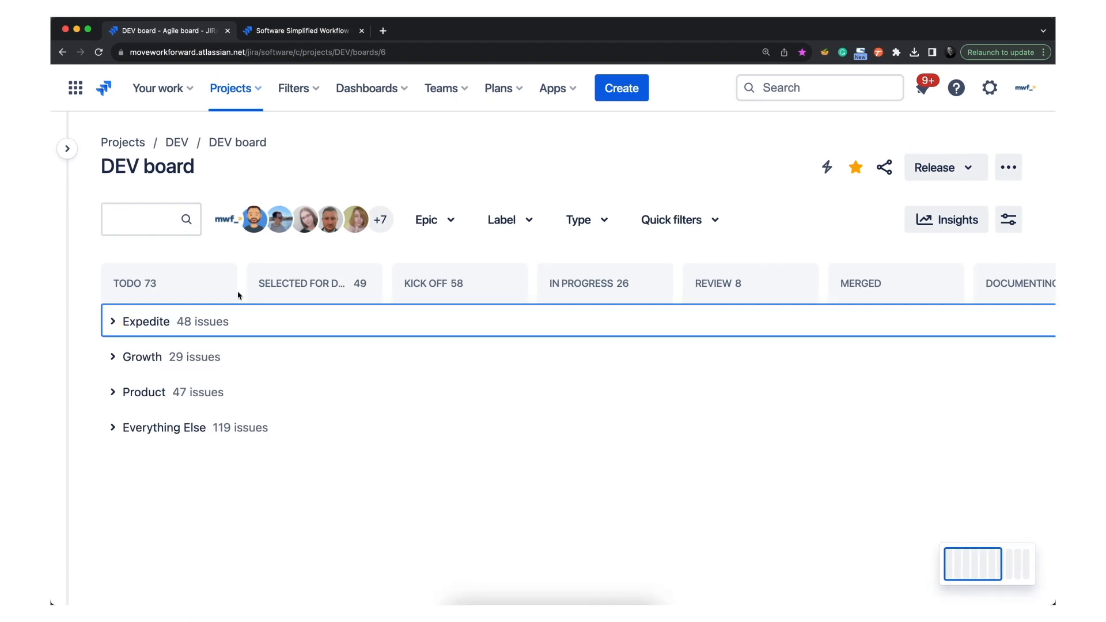
{"action": "scroll", "coordinate": [277, 300], "scroll_direction": "right", "scroll_amount": 5}
{"action": "scroll", "coordinate": [346, 297], "scroll_direction": "left", "scroll_amount": 5}
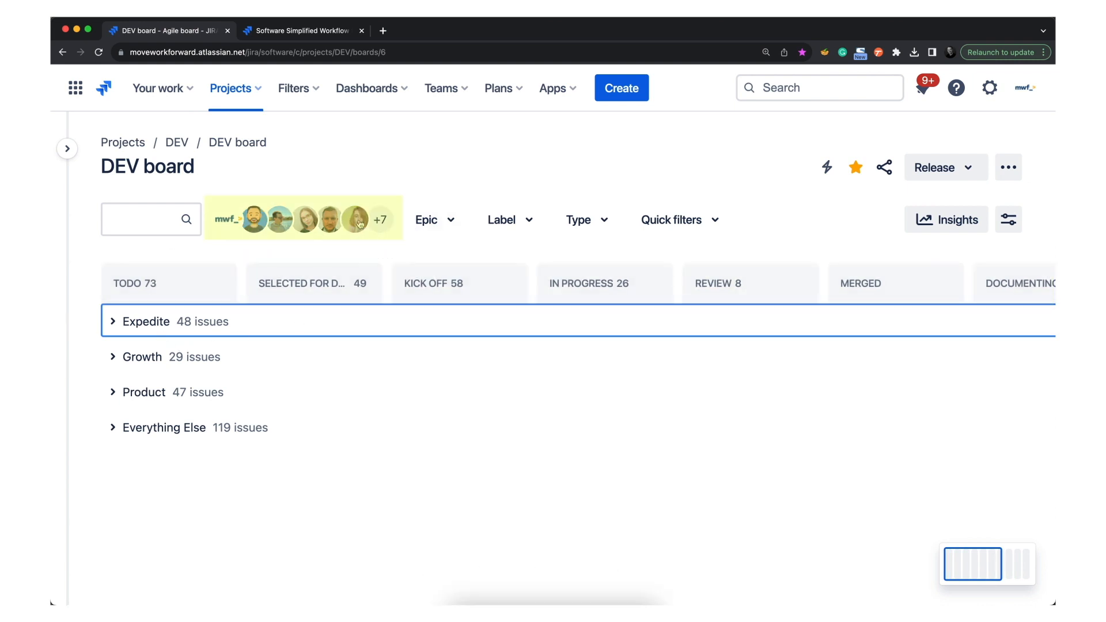
Look through the options of the DEV board's Epic and Label filters without applying any.
{"action": "left_click", "coordinate": [461, 225]}
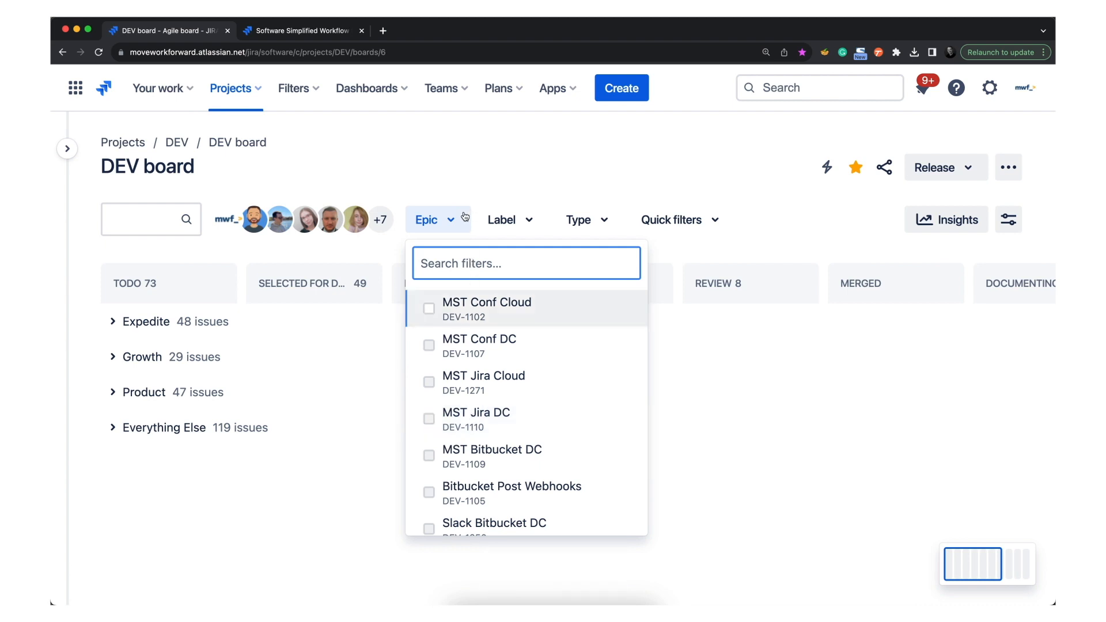
{"action": "left_click", "coordinate": [507, 220]}
{"action": "scroll", "coordinate": [549, 402], "scroll_direction": "down", "scroll_amount": 5}
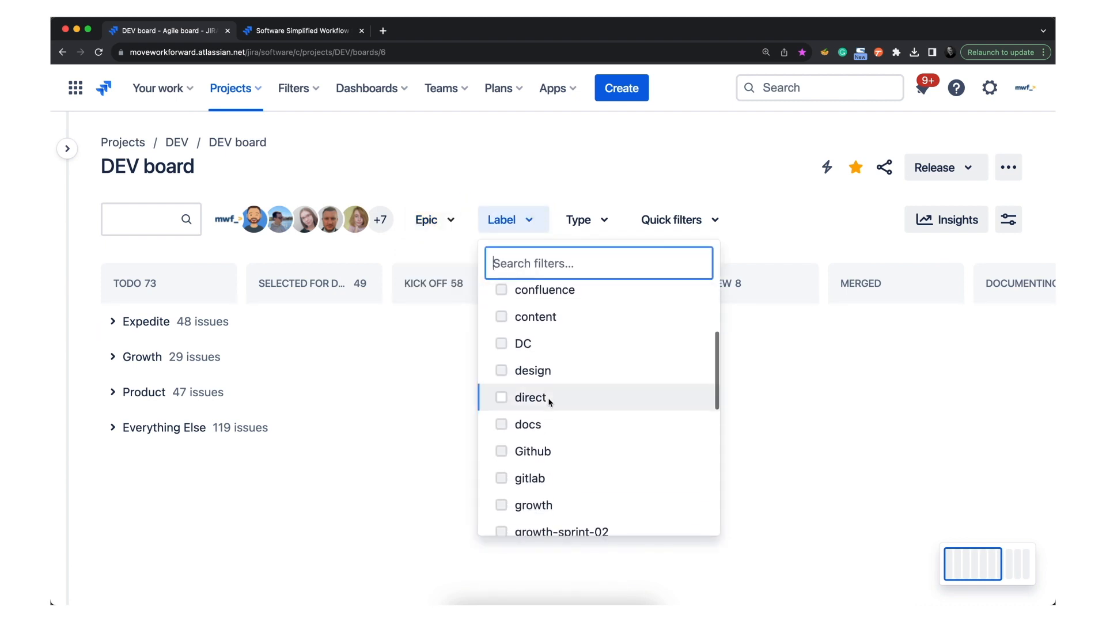
{"action": "scroll", "coordinate": [519, 403], "scroll_direction": "down", "scroll_amount": 5}
{"action": "scroll", "coordinate": [524, 424], "scroll_direction": "up", "scroll_amount": 10}
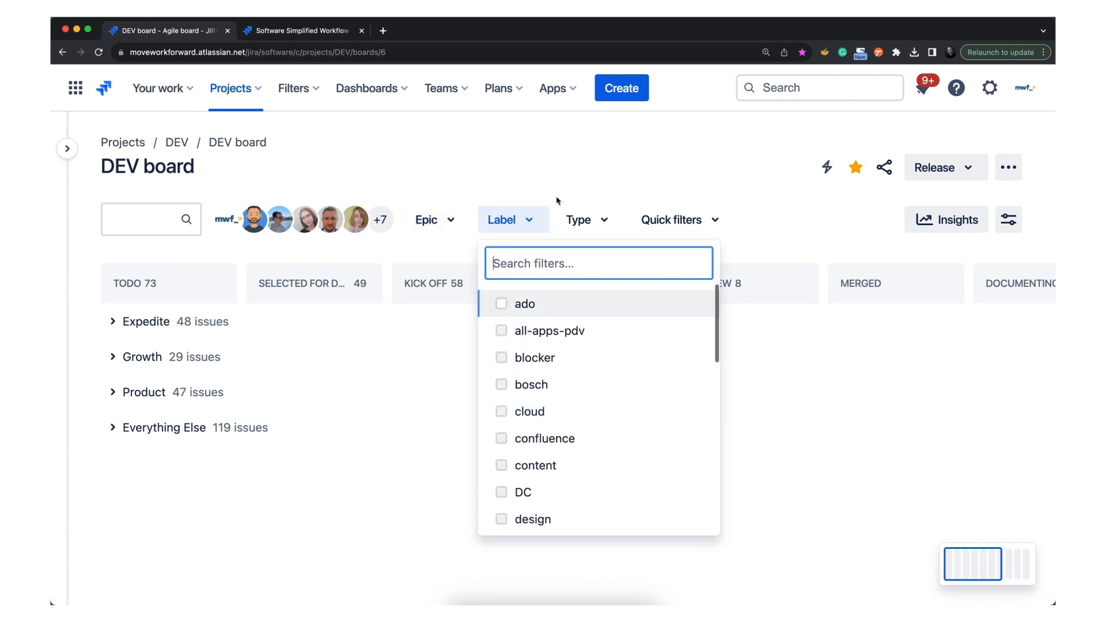
Expand the Growth swimlane to view its issues across the columns and collapse it again.
{"action": "left_click", "coordinate": [433, 351]}
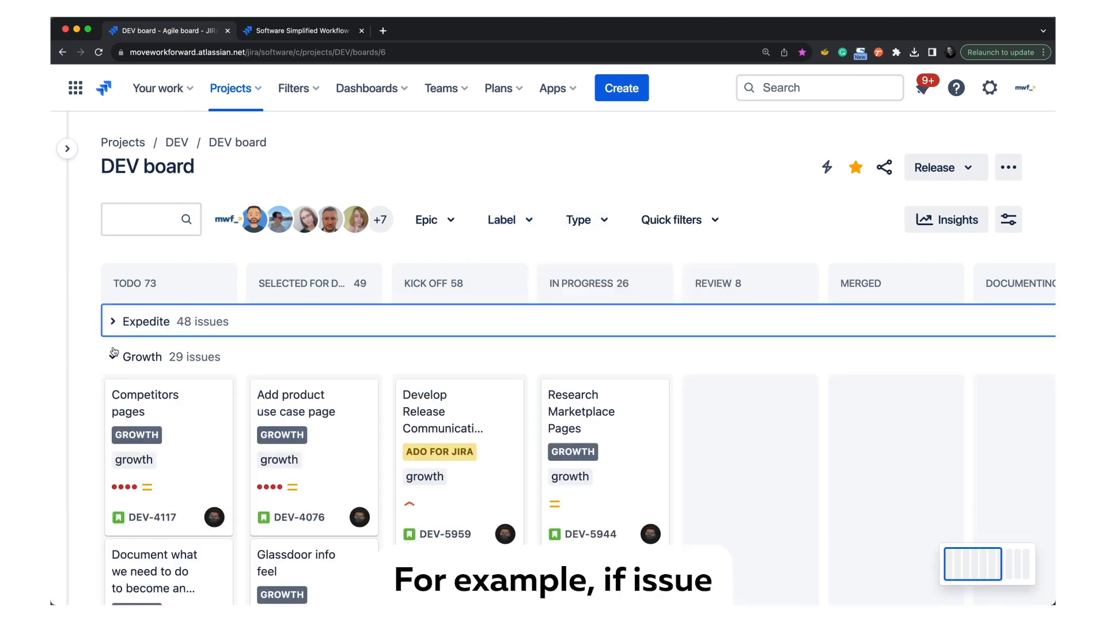
{"action": "left_click", "coordinate": [114, 354]}
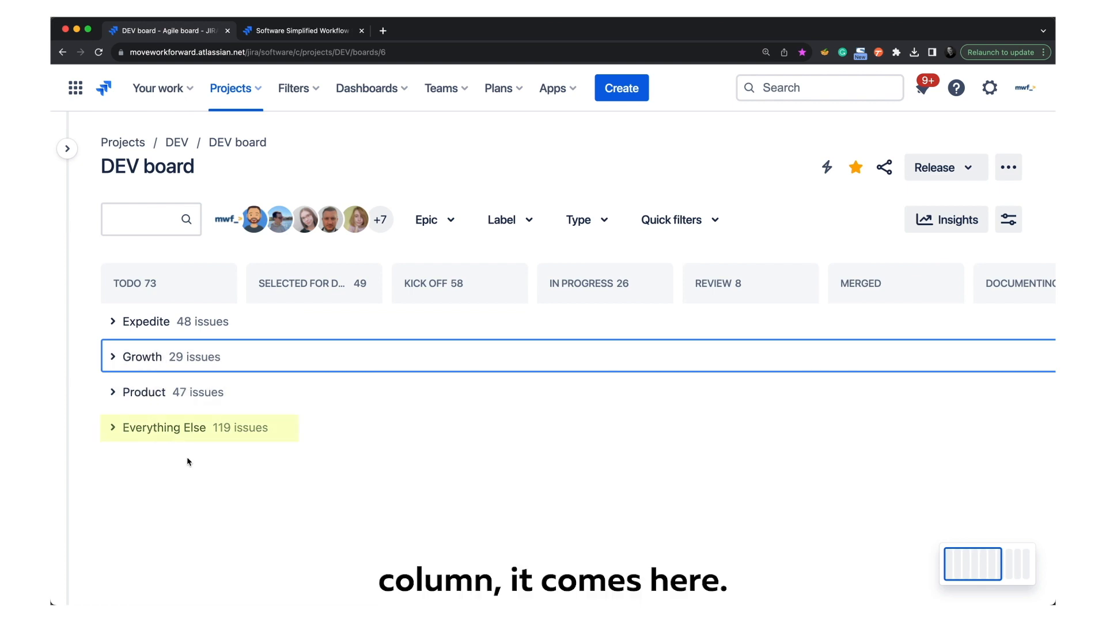
Look over the board's available quick filters.
{"action": "left_click", "coordinate": [704, 220]}
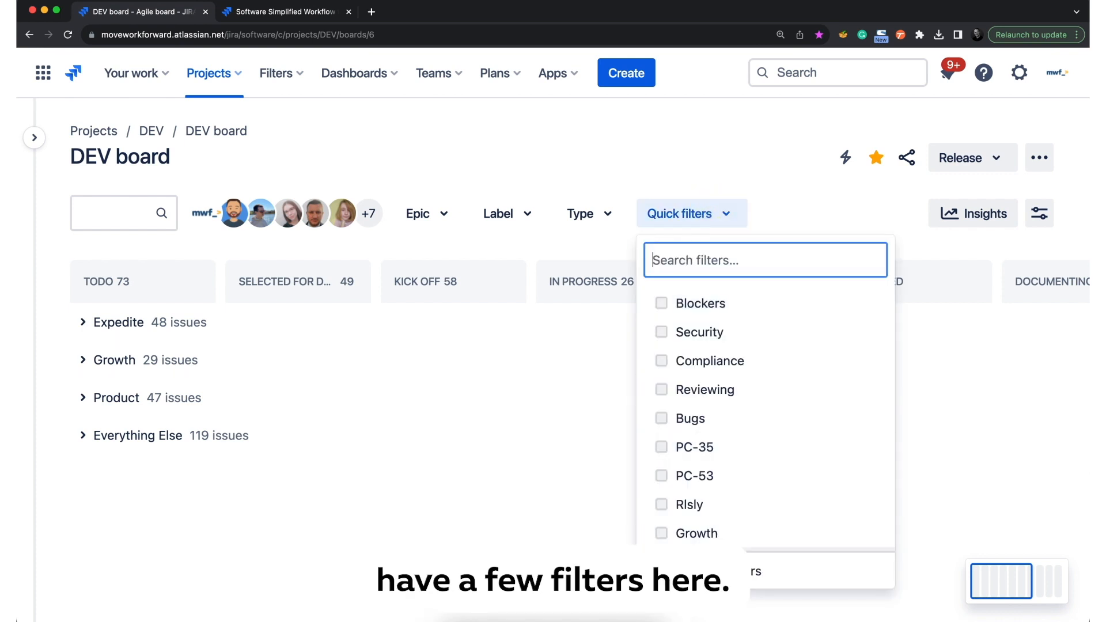
{"action": "left_click", "coordinate": [665, 571]}
{"action": "left_click", "coordinate": [655, 134]}
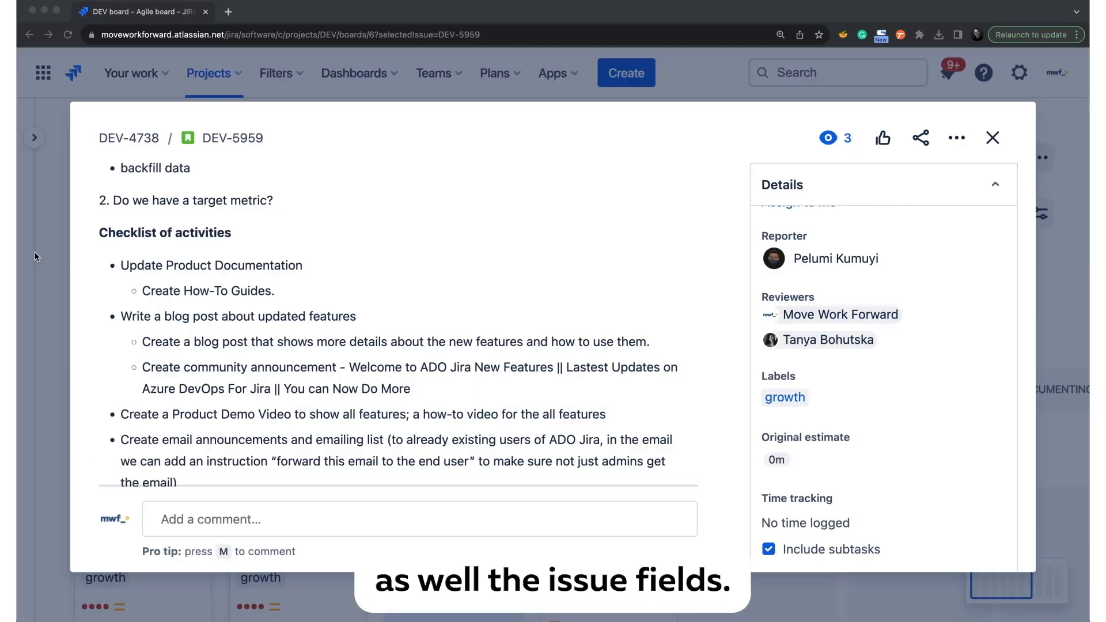
Read the description of issue DEV-5959 and its detail fields, from assignee, reporter and reviewers down to components and Epic Link.
{"action": "scroll", "coordinate": [400, 285], "scroll_direction": "up", "scroll_amount": 6}
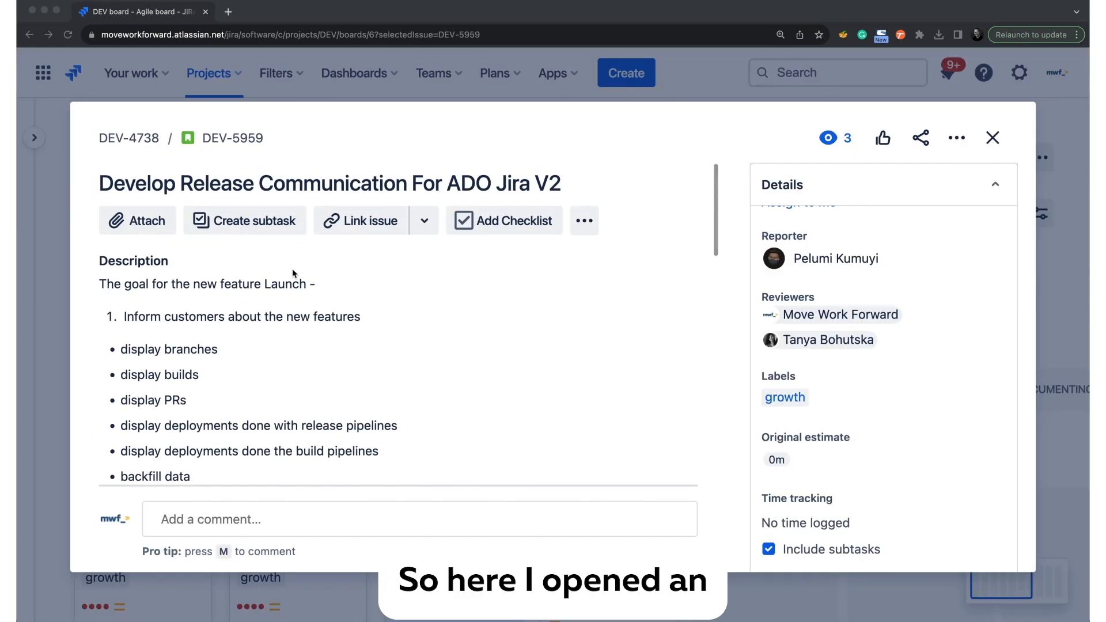
{"action": "scroll", "coordinate": [389, 286], "scroll_direction": "down", "scroll_amount": 1}
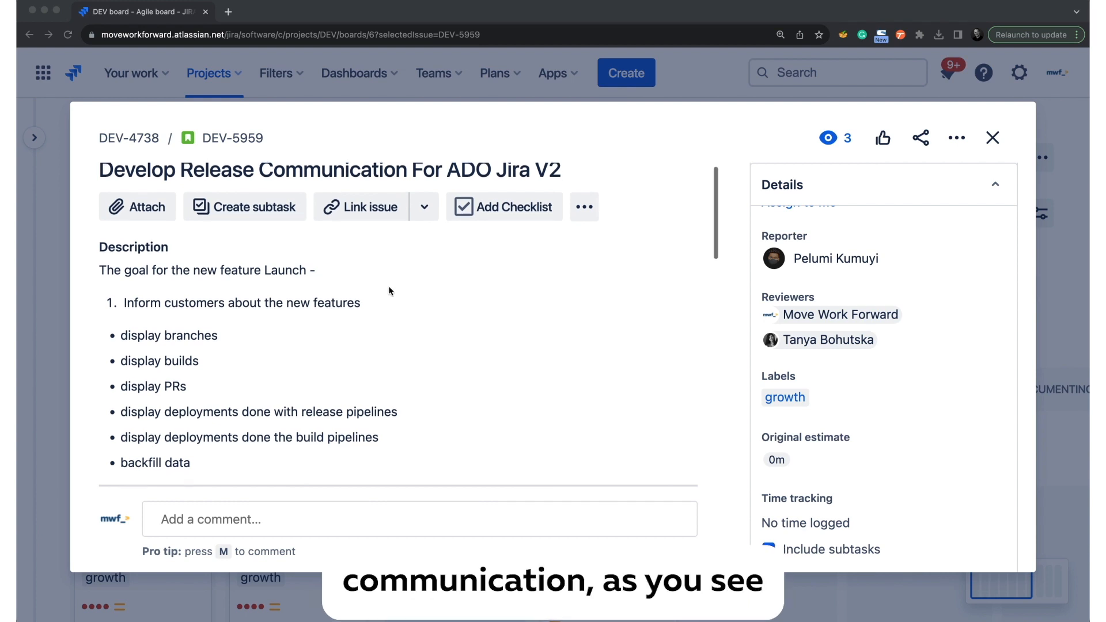
{"action": "scroll", "coordinate": [758, 300], "scroll_direction": "up", "scroll_amount": 3}
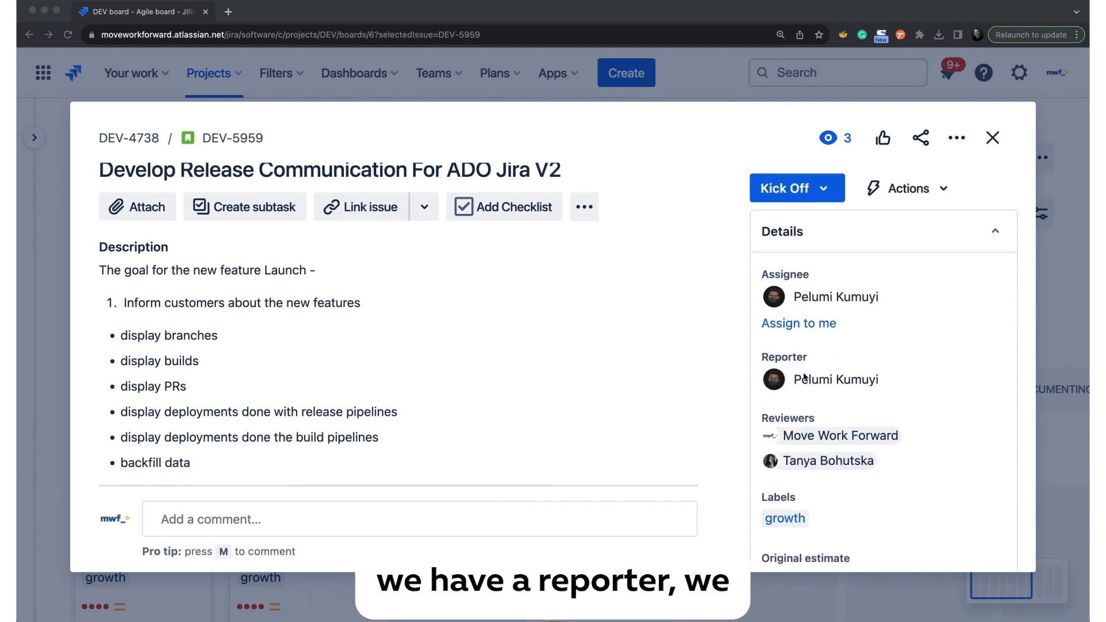
{"action": "scroll", "coordinate": [806, 300], "scroll_direction": "down", "scroll_amount": 3}
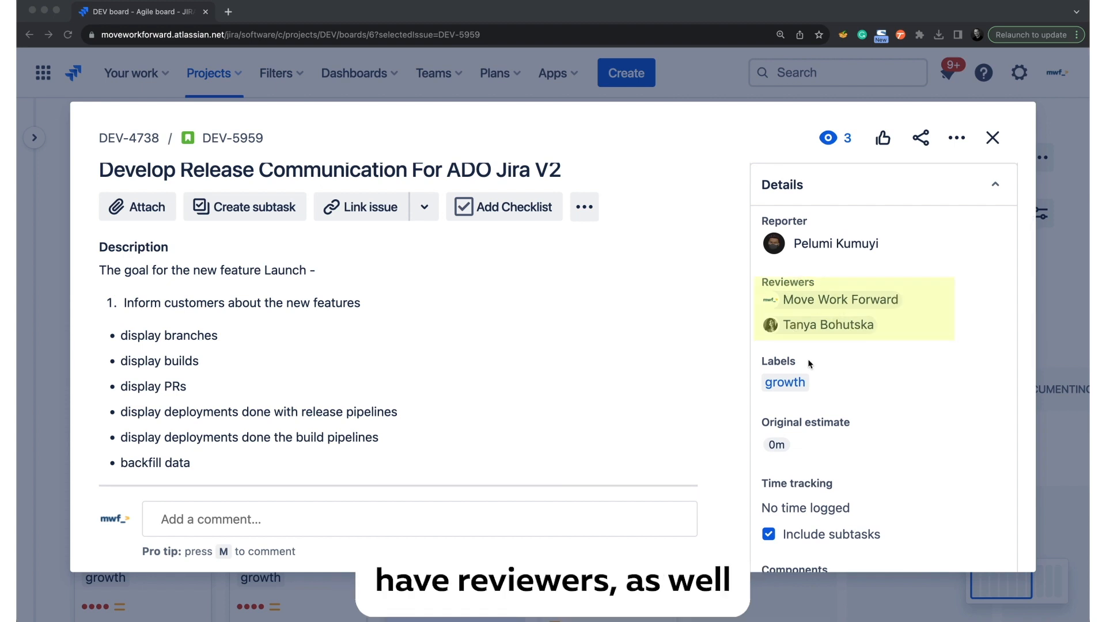
{"action": "scroll", "coordinate": [810, 364], "scroll_direction": "down", "scroll_amount": 2}
{"action": "scroll", "coordinate": [632, 315], "scroll_direction": "down", "scroll_amount": 1}
{"action": "scroll", "coordinate": [804, 375], "scroll_direction": "down", "scroll_amount": 2}
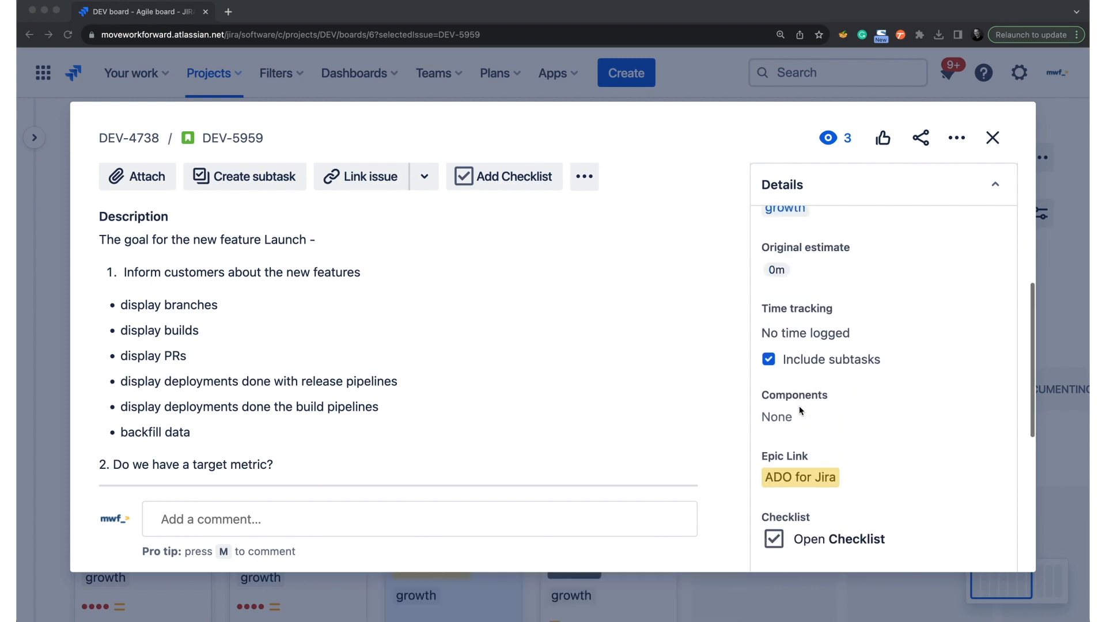
Examine the Experiment, Review artefacts, Subtasks and Linked issues sections of issue DEV-5959.
{"action": "scroll", "coordinate": [712, 311], "scroll_direction": "down", "scroll_amount": 1}
{"action": "scroll", "coordinate": [712, 310], "scroll_direction": "down", "scroll_amount": 2}
{"action": "scroll", "coordinate": [650, 305], "scroll_direction": "down", "scroll_amount": 2}
{"action": "scroll", "coordinate": [650, 305], "scroll_direction": "down", "scroll_amount": 5}
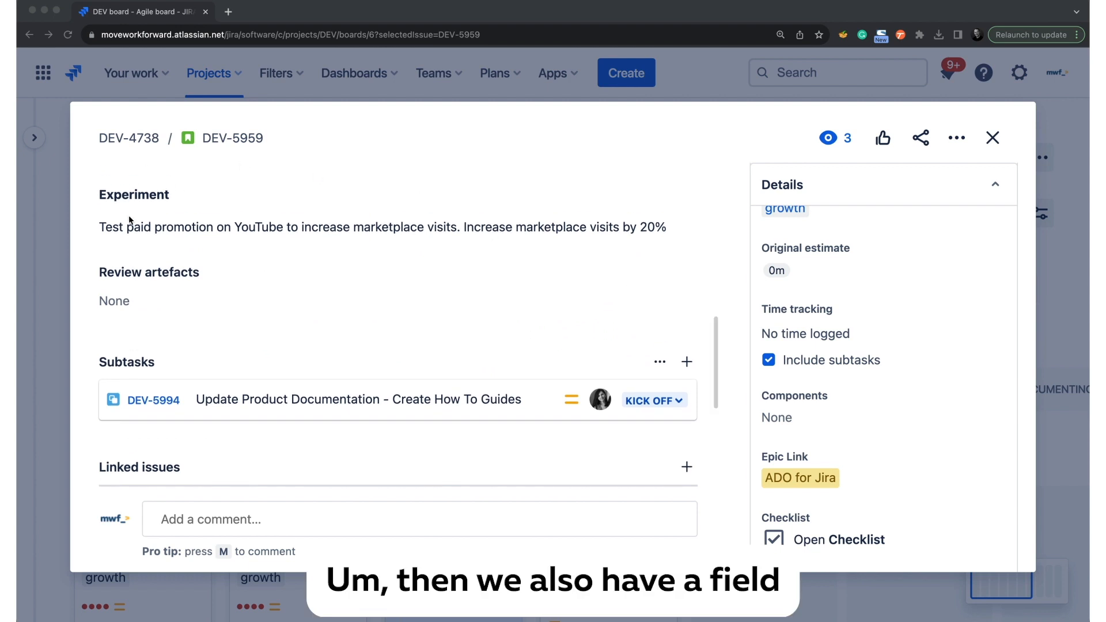
{"action": "scroll", "coordinate": [123, 235], "scroll_direction": "down", "scroll_amount": 1}
{"action": "scroll", "coordinate": [123, 235], "scroll_direction": "up", "scroll_amount": 2}
{"action": "scroll", "coordinate": [123, 235], "scroll_direction": "down", "scroll_amount": 3}
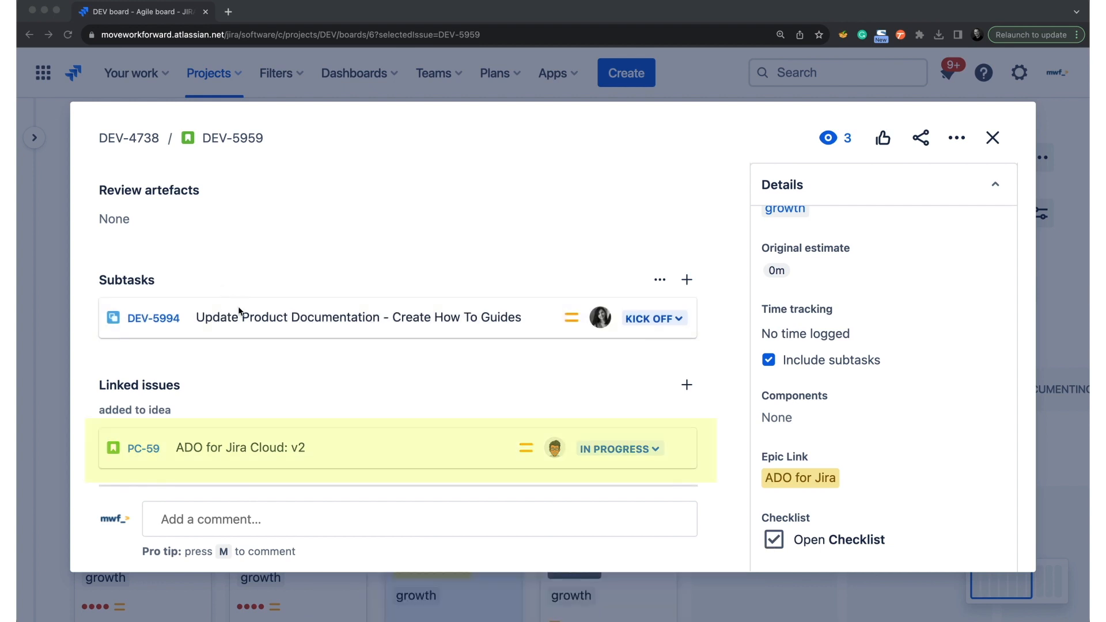
{"action": "scroll", "coordinate": [448, 317], "scroll_direction": "down", "scroll_amount": 2}
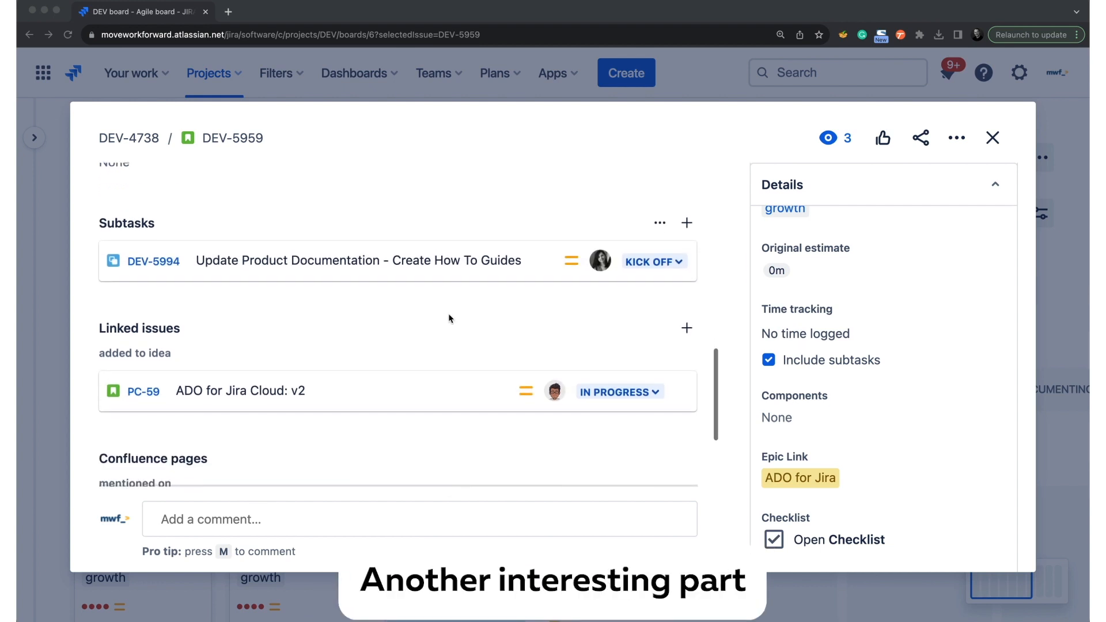
Check the issue's Epic Link, view its Checklist in the details area and return to the details.
{"action": "scroll", "coordinate": [760, 395], "scroll_direction": "down", "scroll_amount": 4}
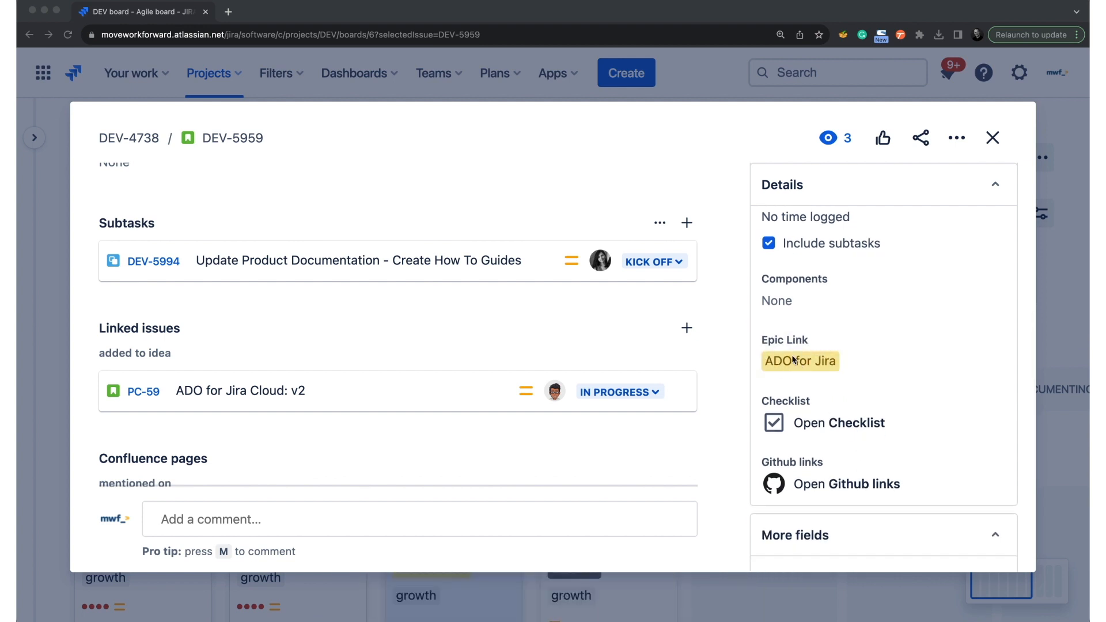
{"action": "scroll", "coordinate": [825, 430], "scroll_direction": "down", "scroll_amount": 2}
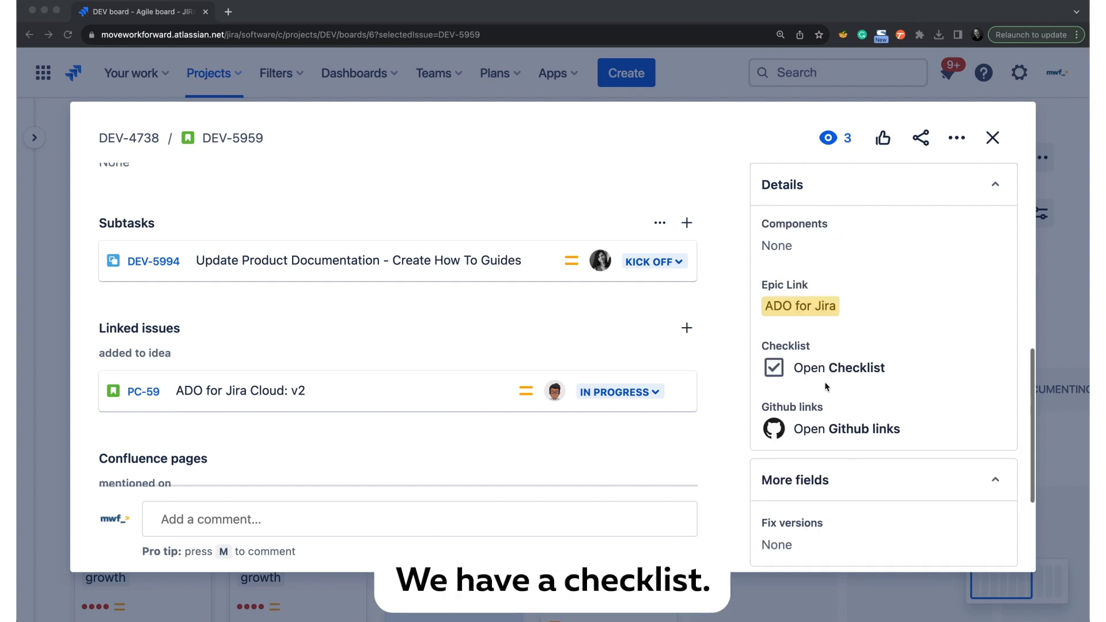
{"action": "left_click", "coordinate": [868, 367]}
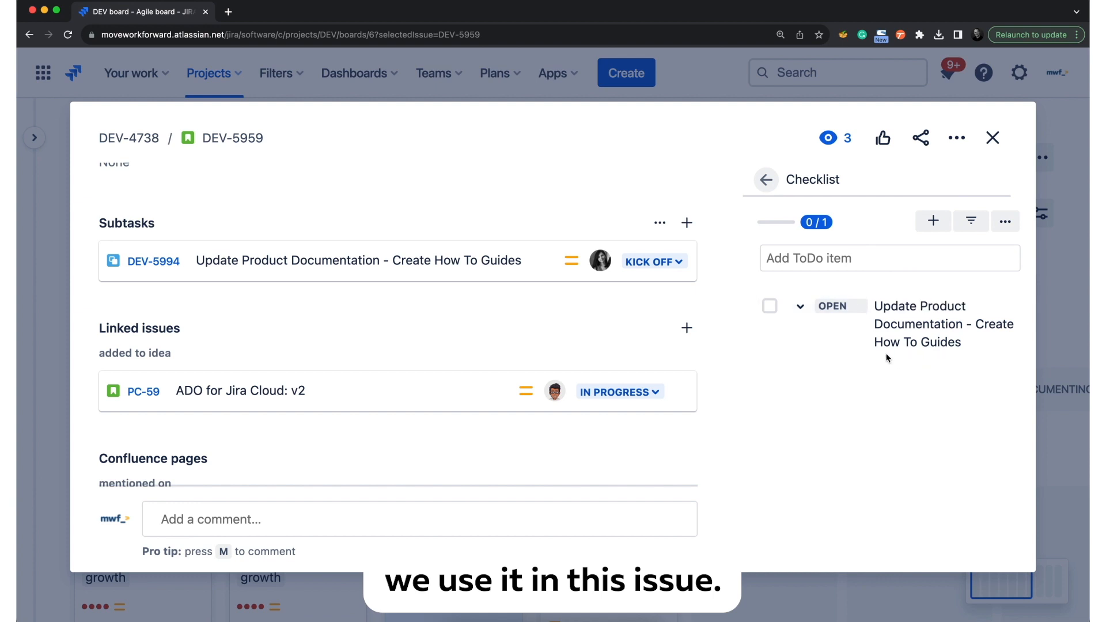
{"action": "left_click", "coordinate": [768, 181]}
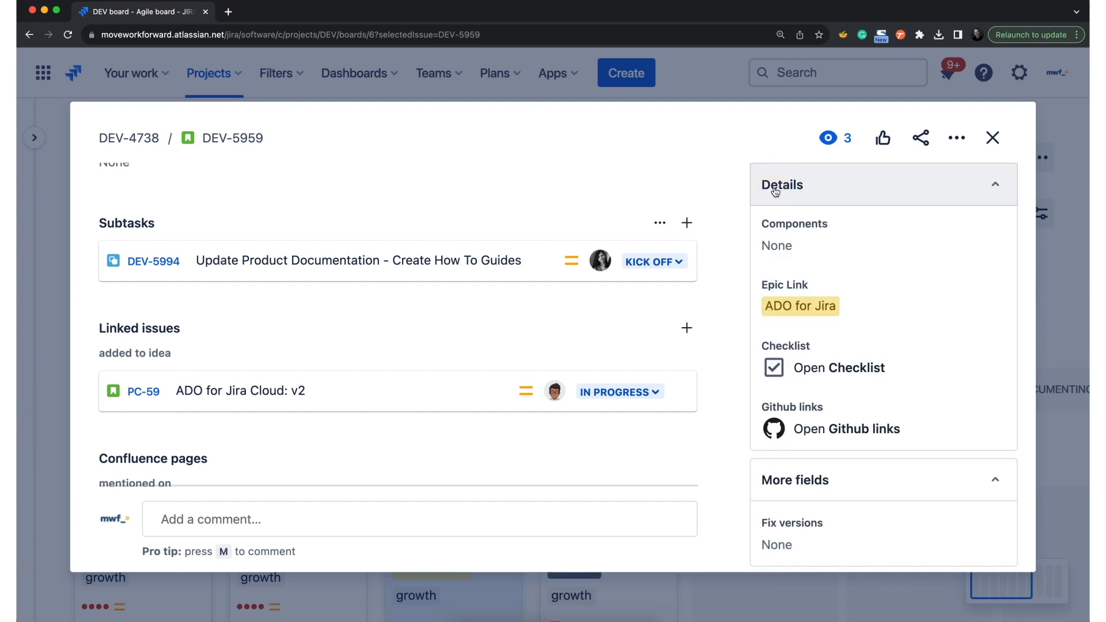
Examine the remaining issue details, the linked issue, the Confluence page mention and the checklist in the issue body.
{"action": "scroll", "coordinate": [798, 368], "scroll_direction": "down", "scroll_amount": 2}
{"action": "scroll", "coordinate": [798, 380], "scroll_direction": "down", "scroll_amount": 2}
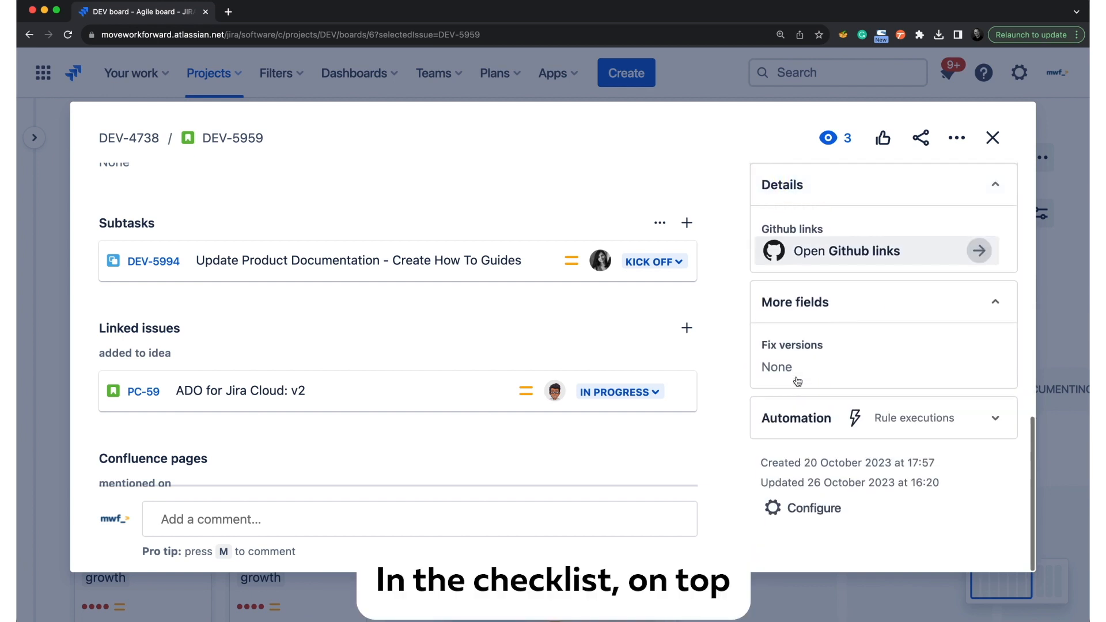
{"action": "scroll", "coordinate": [274, 295], "scroll_direction": "up", "scroll_amount": 1}
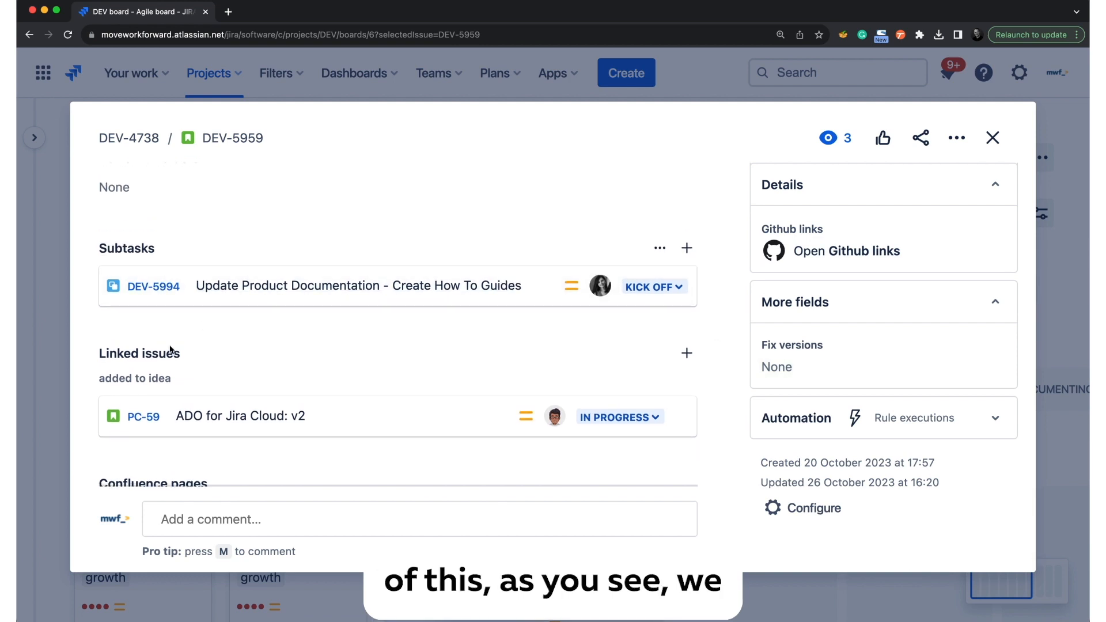
{"action": "scroll", "coordinate": [171, 350], "scroll_direction": "down", "scroll_amount": 2}
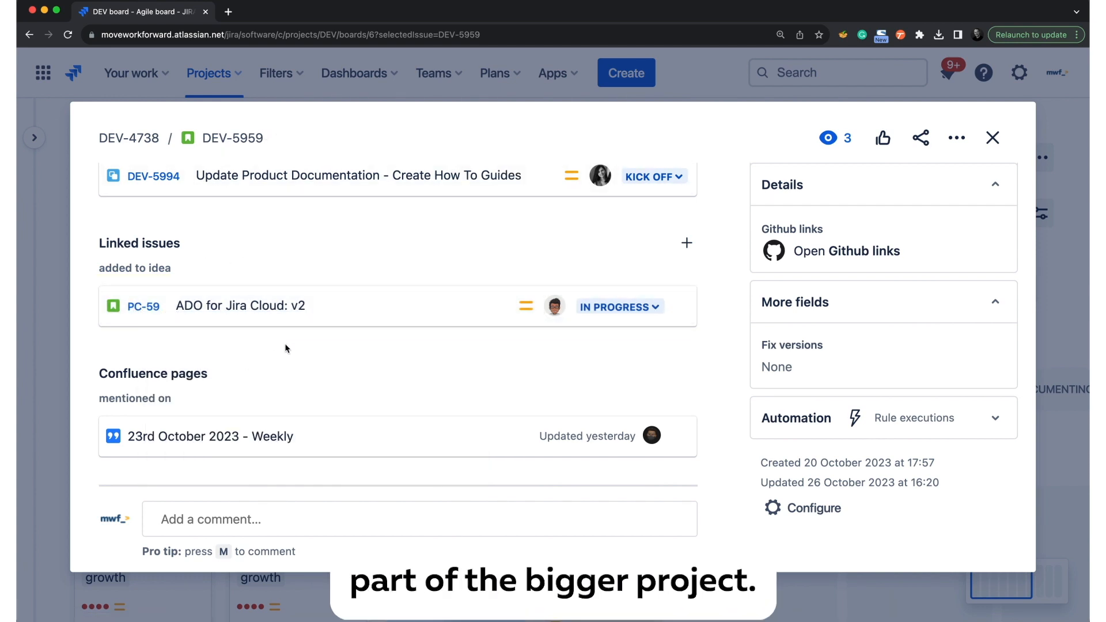
{"action": "scroll", "coordinate": [286, 348], "scroll_direction": "down", "scroll_amount": 3}
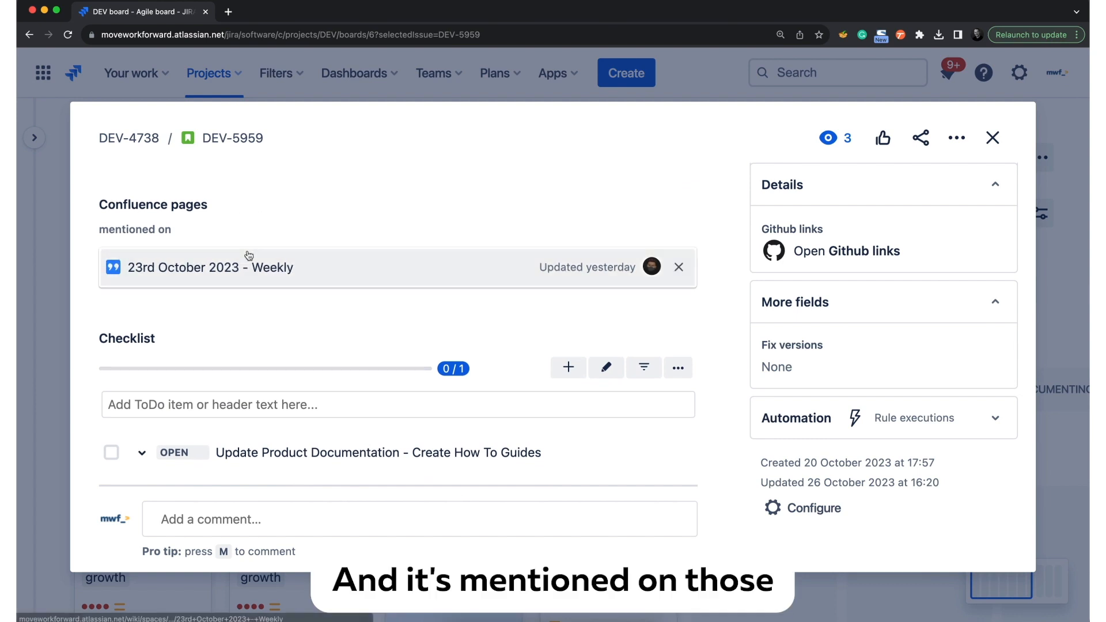
Review issue DEV-5959 again, from its linked items and people fields to the Review artefacts section.
{"action": "scroll", "coordinate": [224, 260], "scroll_direction": "down", "scroll_amount": 3}
{"action": "scroll", "coordinate": [223, 259], "scroll_direction": "up", "scroll_amount": 8}
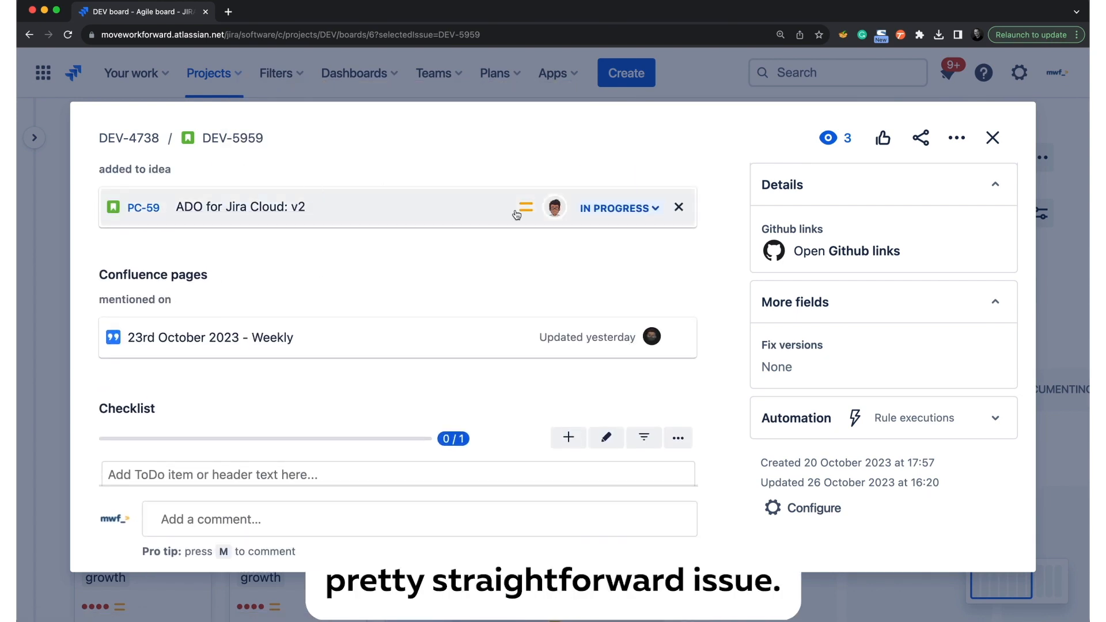
{"action": "scroll", "coordinate": [515, 209], "scroll_direction": "up", "scroll_amount": 15}
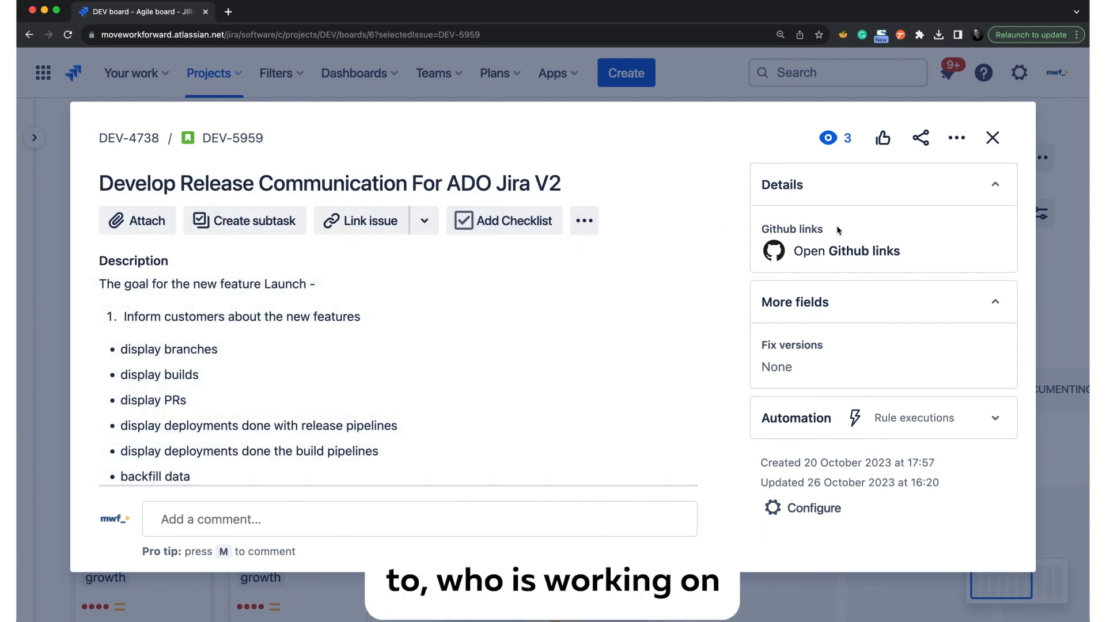
{"action": "scroll", "coordinate": [838, 230], "scroll_direction": "up", "scroll_amount": 6}
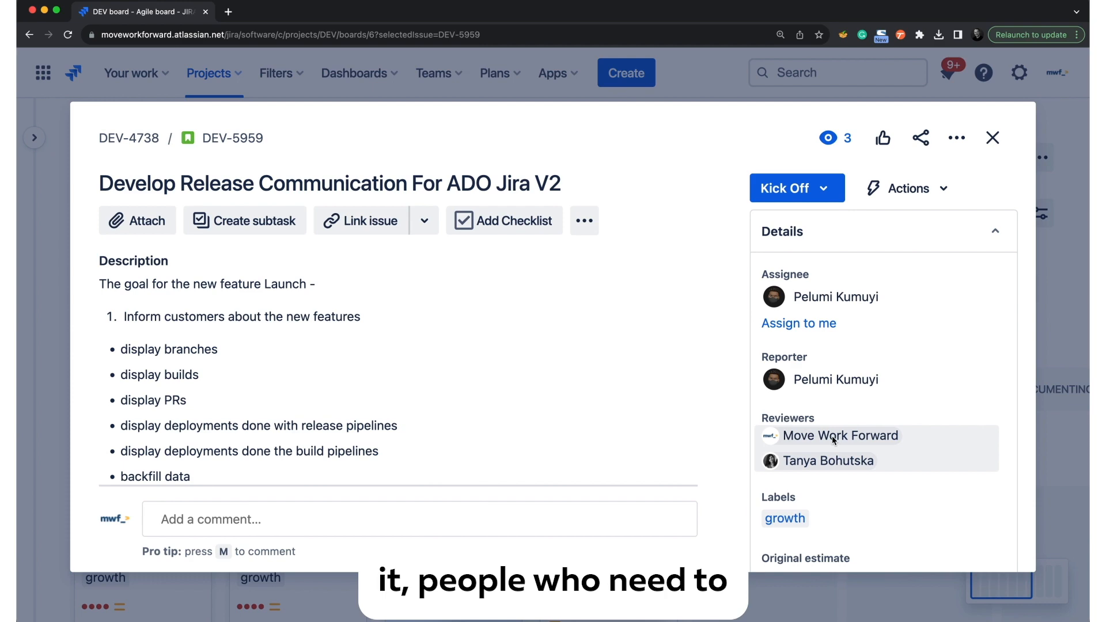
{"action": "scroll", "coordinate": [486, 424], "scroll_direction": "down", "scroll_amount": 4}
{"action": "scroll", "coordinate": [226, 433], "scroll_direction": "down", "scroll_amount": 9}
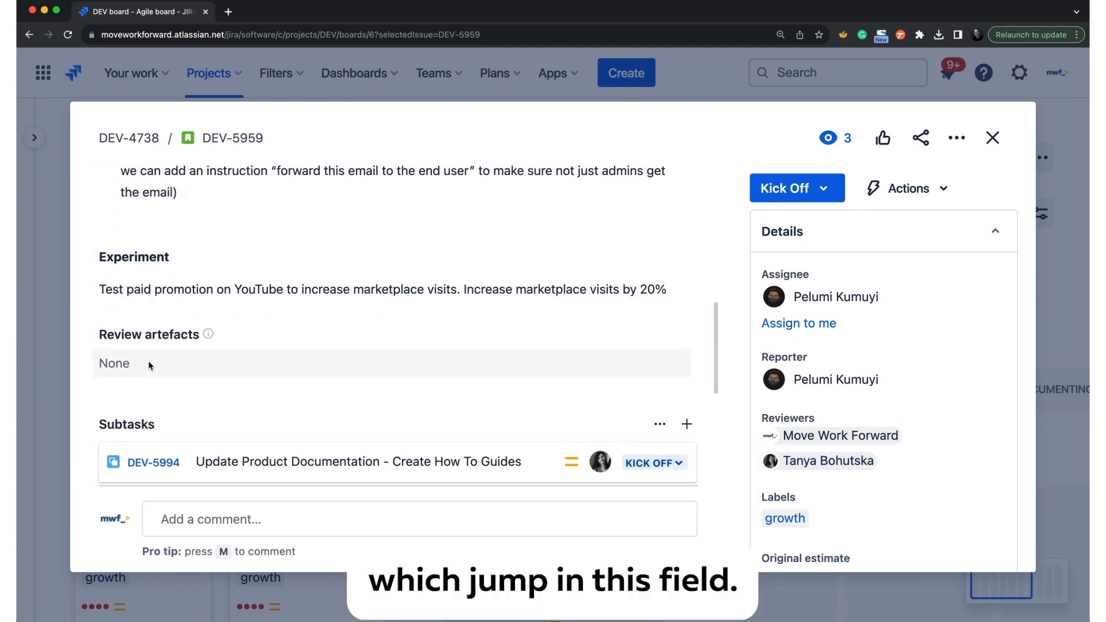
Close issue DEV-5959 and open the DEV board's configuration to view the swimlane queries.
{"action": "left_click", "coordinate": [34, 259]}
{"action": "left_click", "coordinate": [553, 144]}
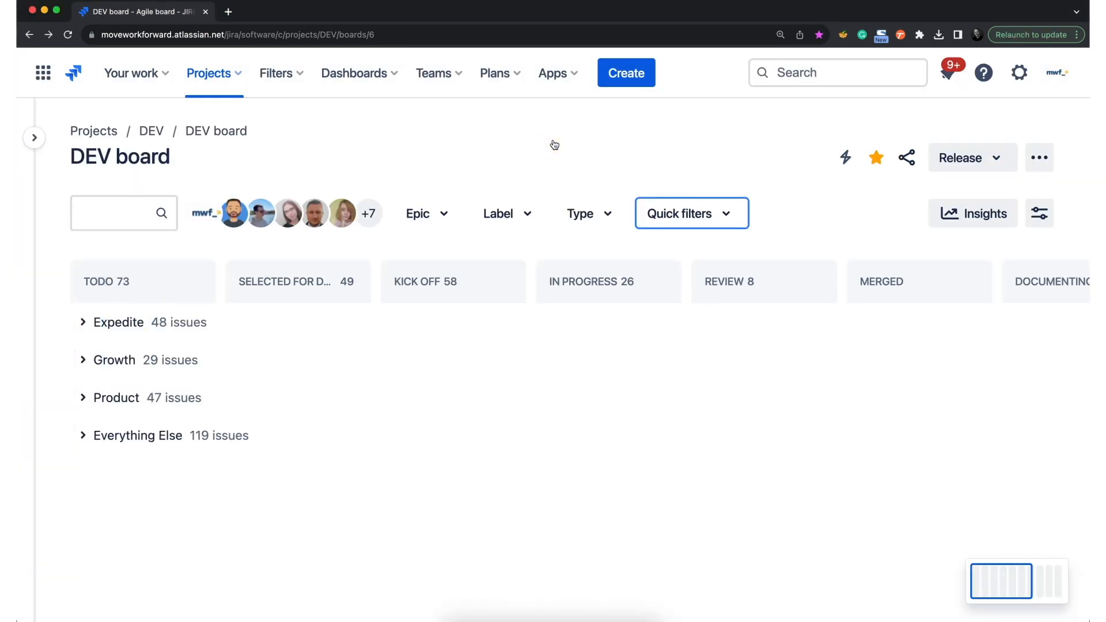
{"action": "left_click", "coordinate": [1042, 164]}
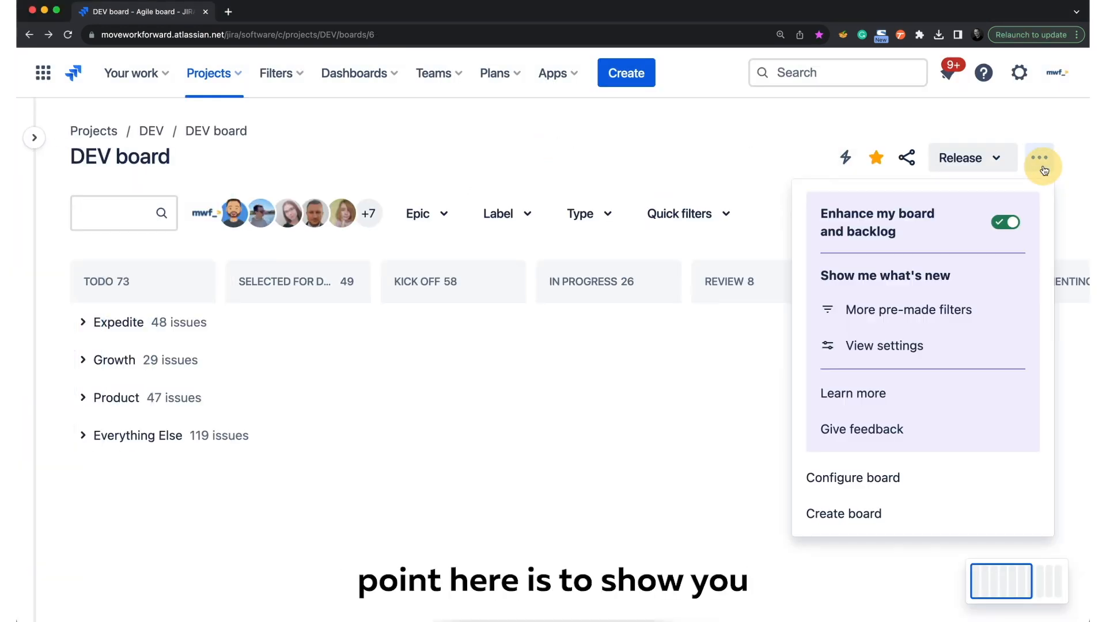
{"action": "left_click", "coordinate": [884, 474]}
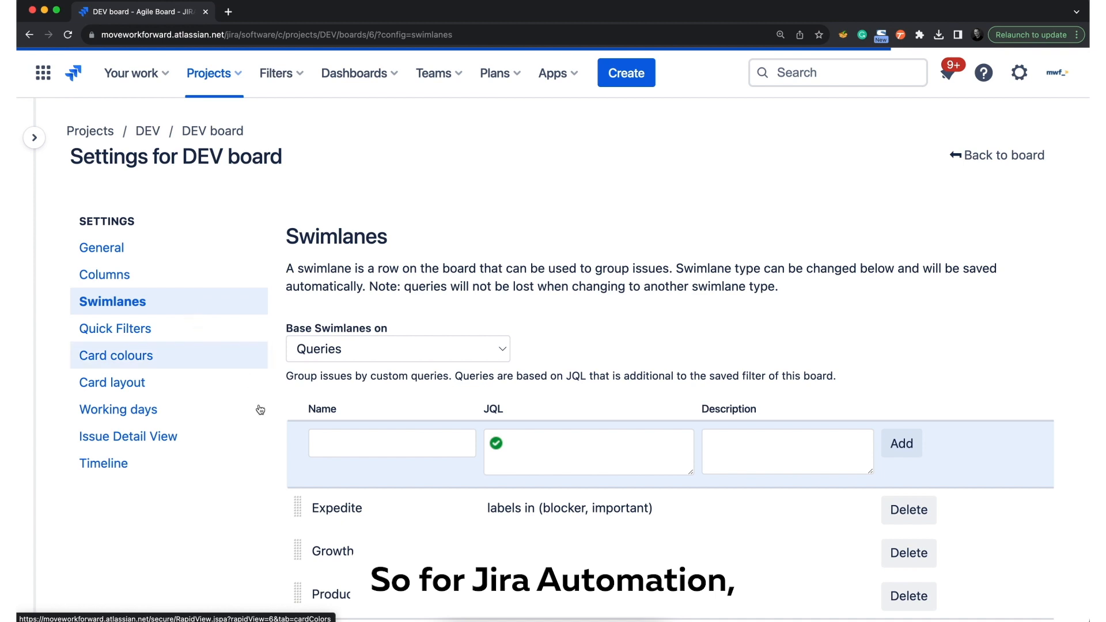
{"action": "scroll", "coordinate": [259, 413], "scroll_direction": "down", "scroll_amount": 2}
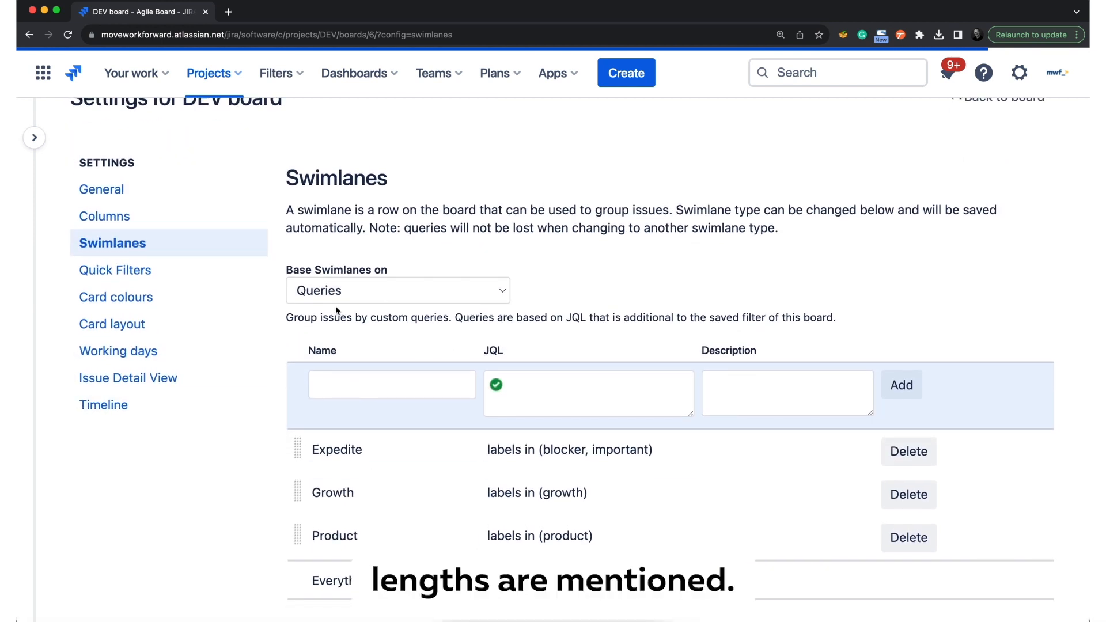
Open the DEV project's Automation settings and view the rule list with the project sidebar collapsed.
{"action": "left_click", "coordinate": [35, 138]}
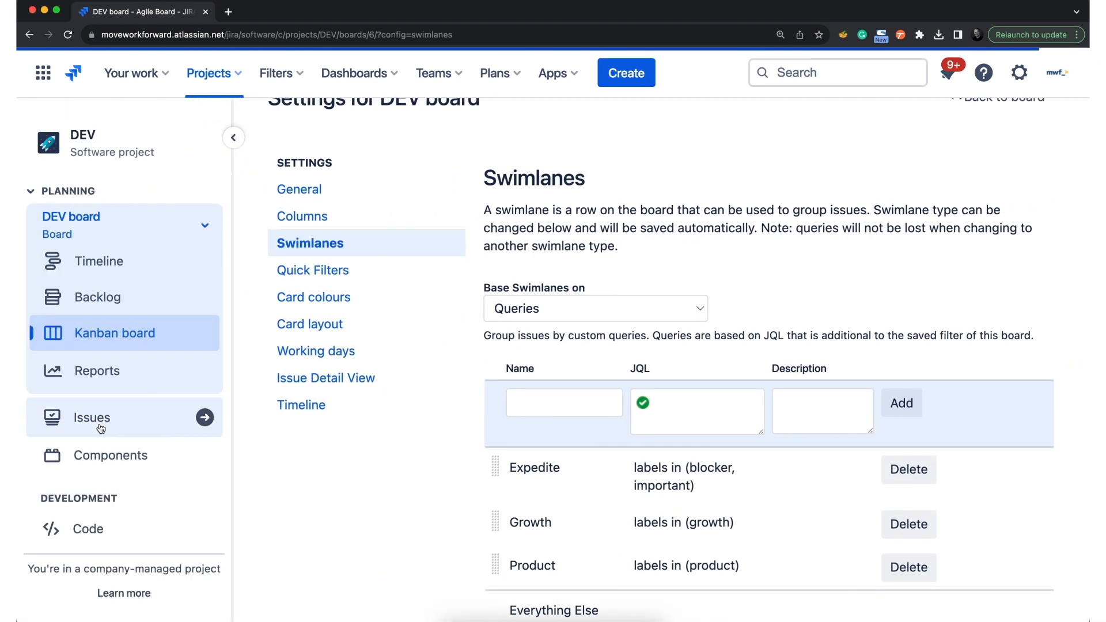
{"action": "scroll", "coordinate": [87, 507], "scroll_direction": "down", "scroll_amount": 6}
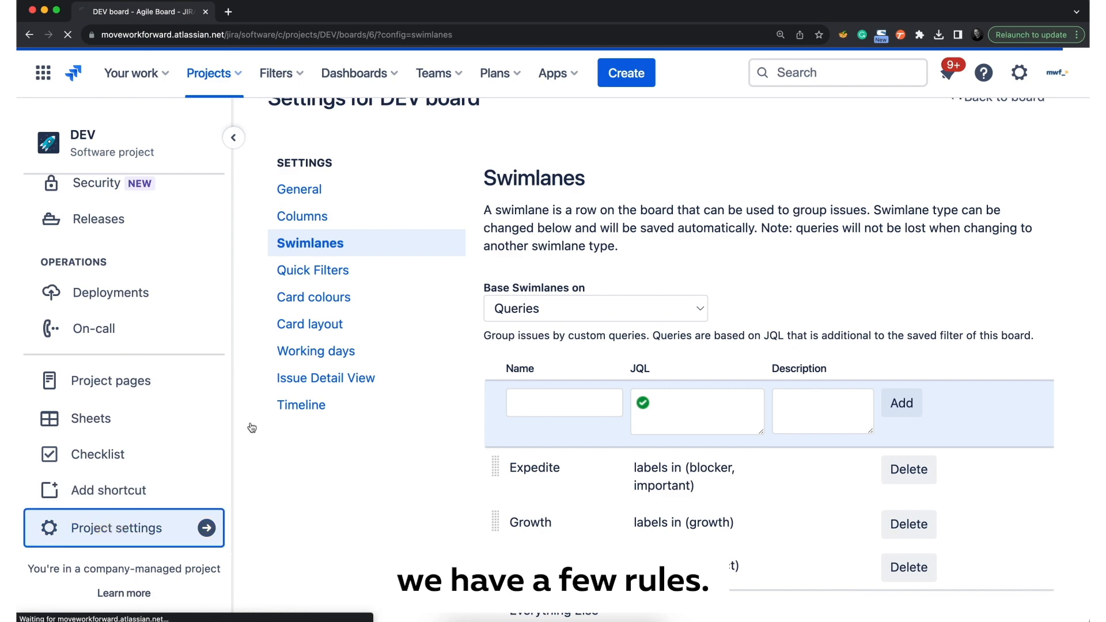
{"action": "scroll", "coordinate": [472, 394], "scroll_direction": "down", "scroll_amount": 3}
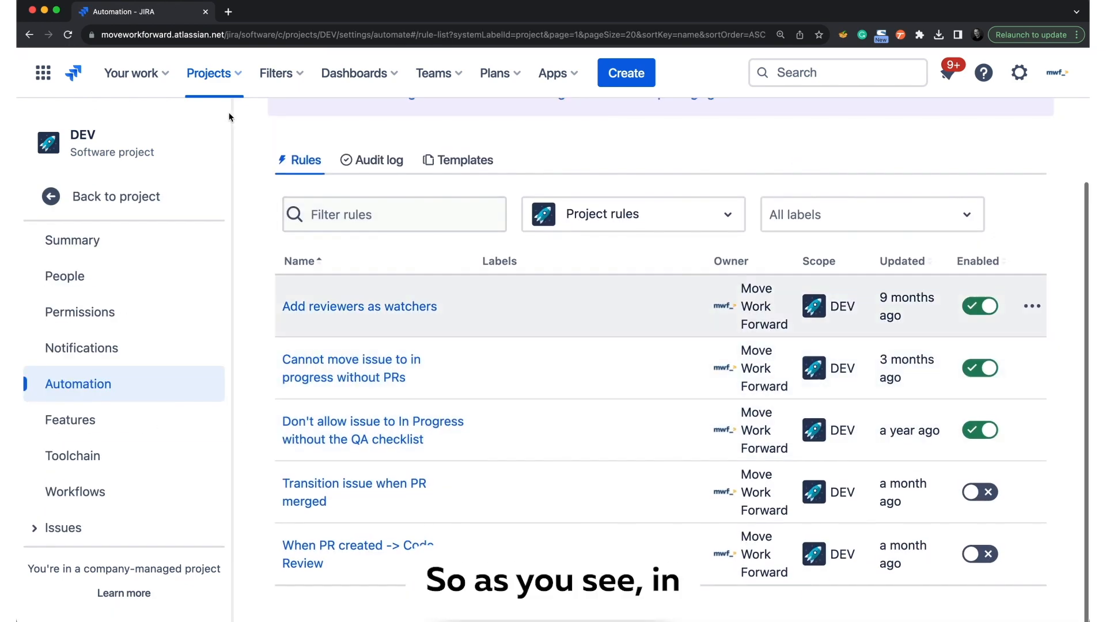
{"action": "left_click", "coordinate": [229, 128]}
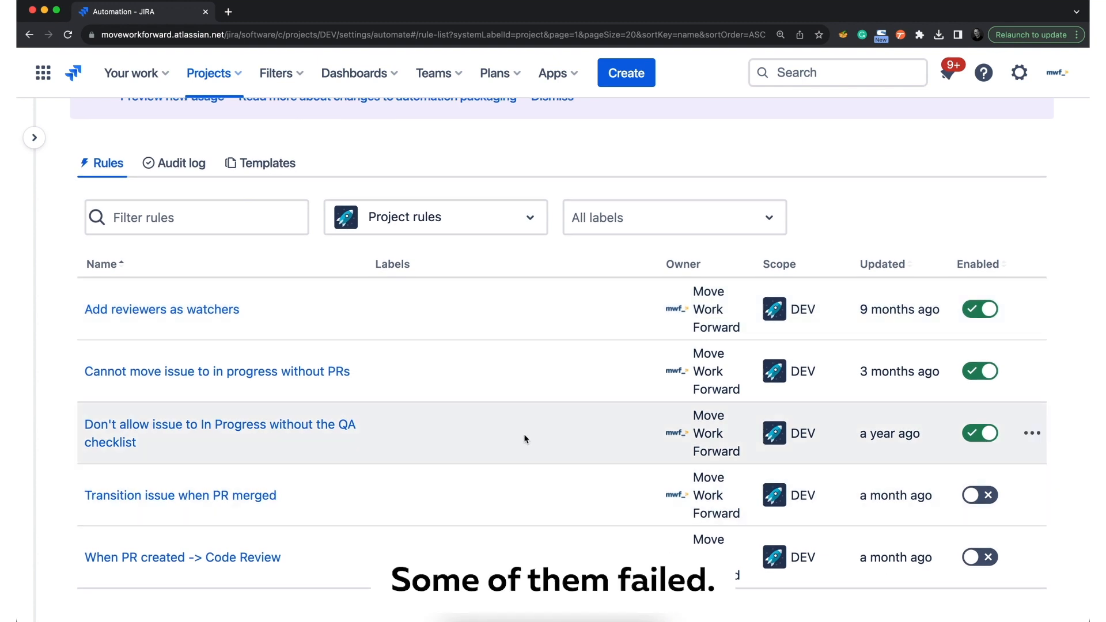
Open the rule "Don't allow issue to In Progress without the QA checklist" in a new browser tab.
{"action": "left_click", "coordinate": [269, 435], "text": "super"}
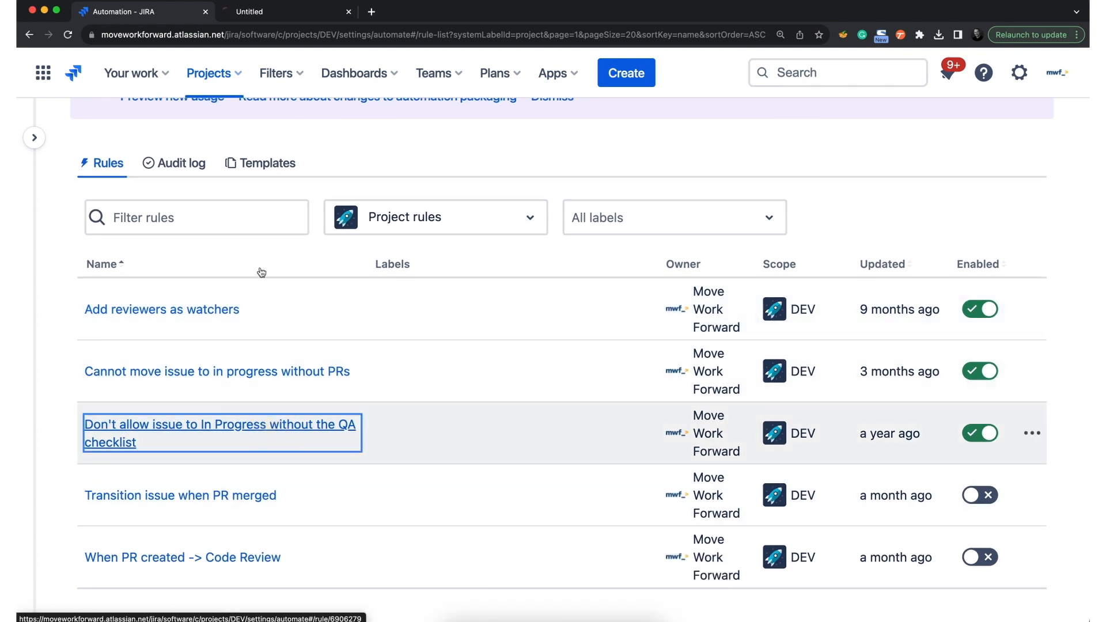
{"action": "key", "text": "ctrl+Tab"}
{"action": "key", "text": "ctrl+shift+Tab"}
{"action": "key", "text": "ctrl+Tab"}
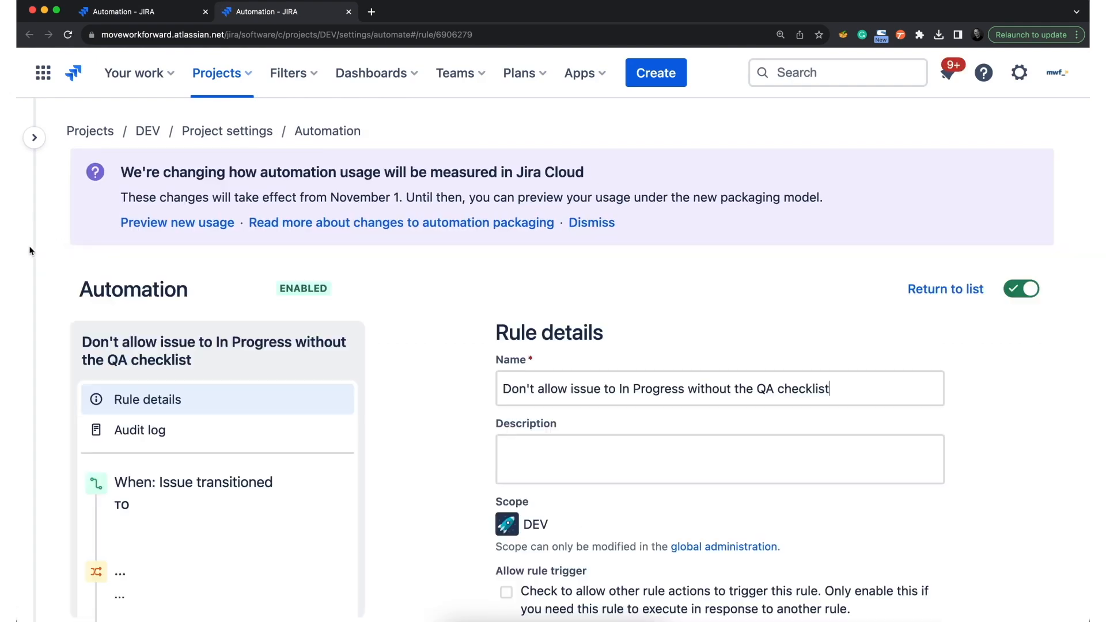
{"action": "left_click", "coordinate": [442, 370]}
Examine the QA checklist rule's trigger and its conditions on labels and checklist text.
{"action": "scroll", "coordinate": [305, 390], "scroll_direction": "down", "scroll_amount": 3}
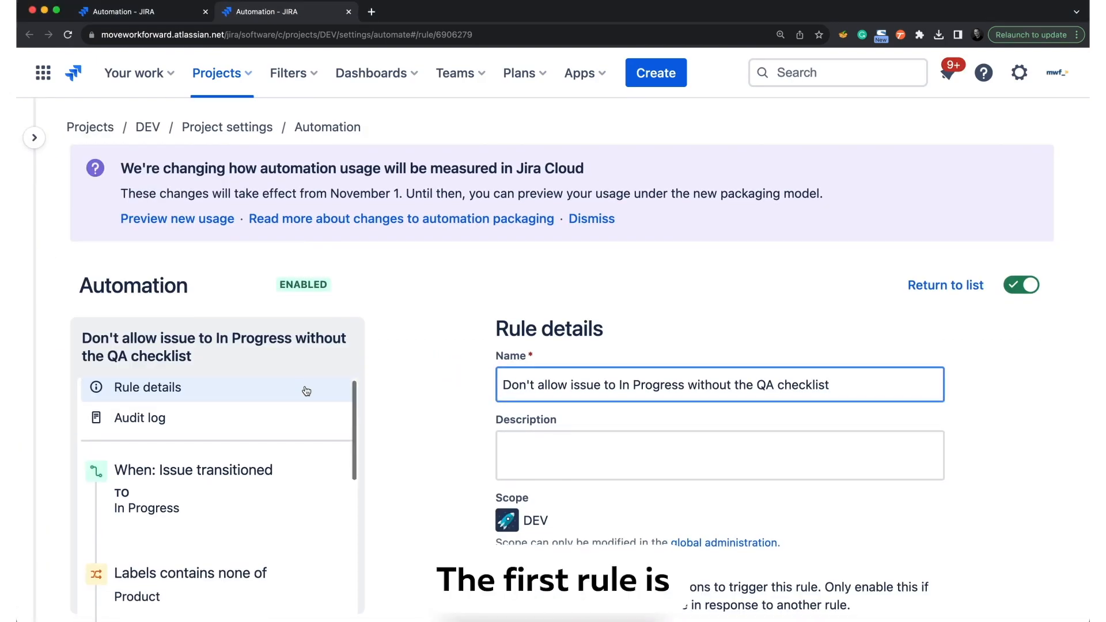
{"action": "scroll", "coordinate": [306, 391], "scroll_direction": "up", "scroll_amount": 2}
{"action": "key", "text": "super+a"}
{"action": "scroll", "coordinate": [368, 424], "scroll_direction": "down", "scroll_amount": 3}
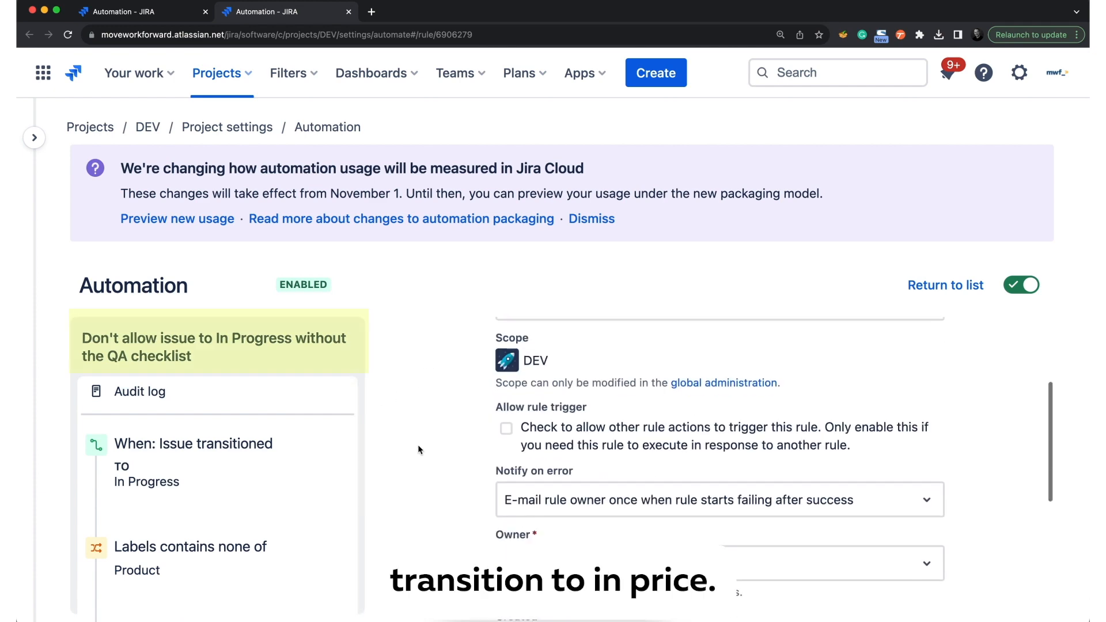
{"action": "scroll", "coordinate": [249, 497], "scroll_direction": "down", "scroll_amount": 1}
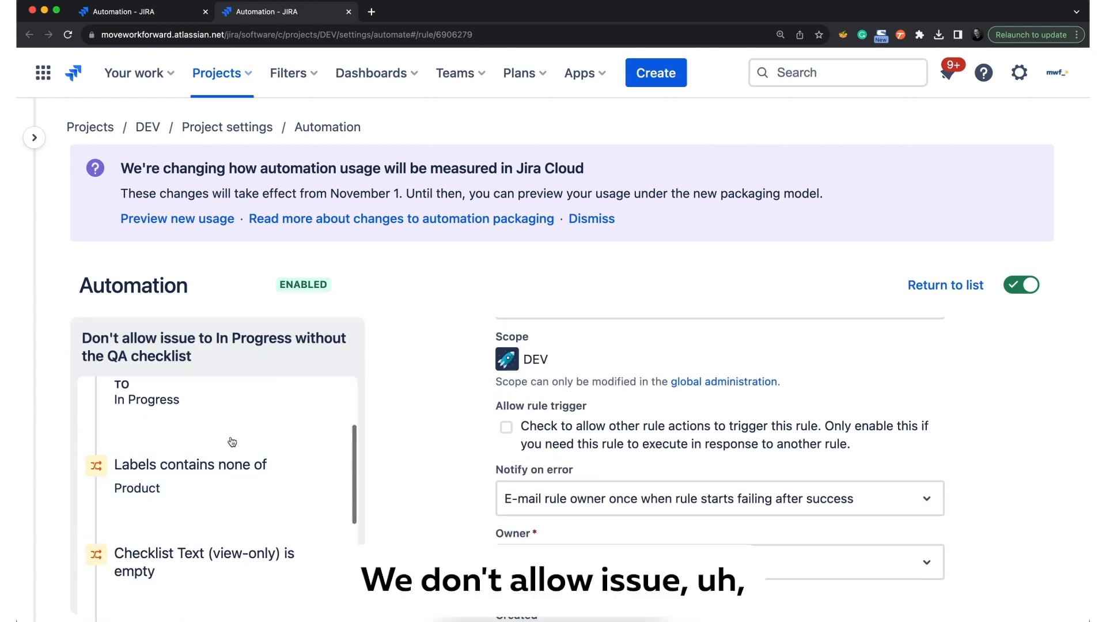
{"action": "scroll", "coordinate": [247, 484], "scroll_direction": "down", "scroll_amount": 2}
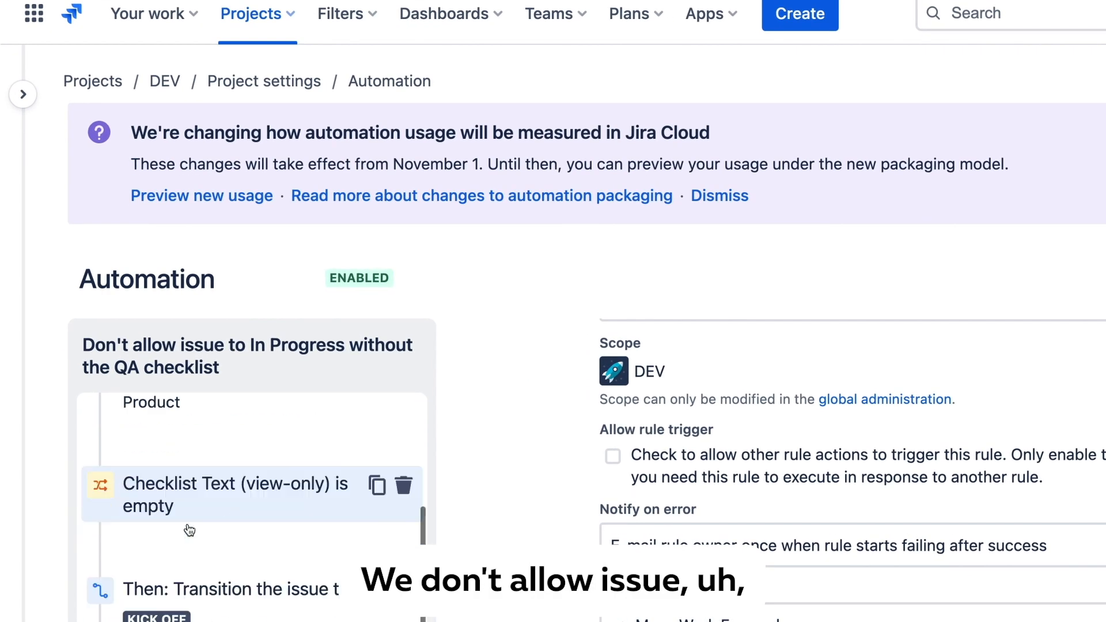
{"action": "scroll", "coordinate": [189, 527], "scroll_direction": "down", "scroll_amount": 2}
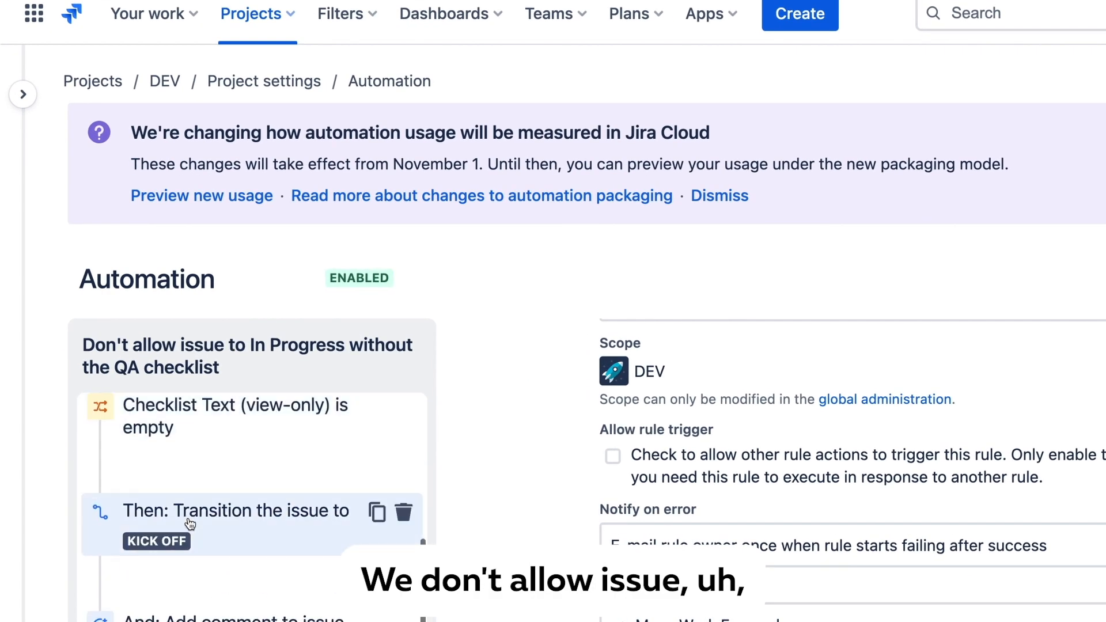
Examine the QA checklist rule's actions that transition the issue to Kick Off and add a comment.
{"action": "scroll", "coordinate": [252, 542], "scroll_direction": "down", "scroll_amount": 1}
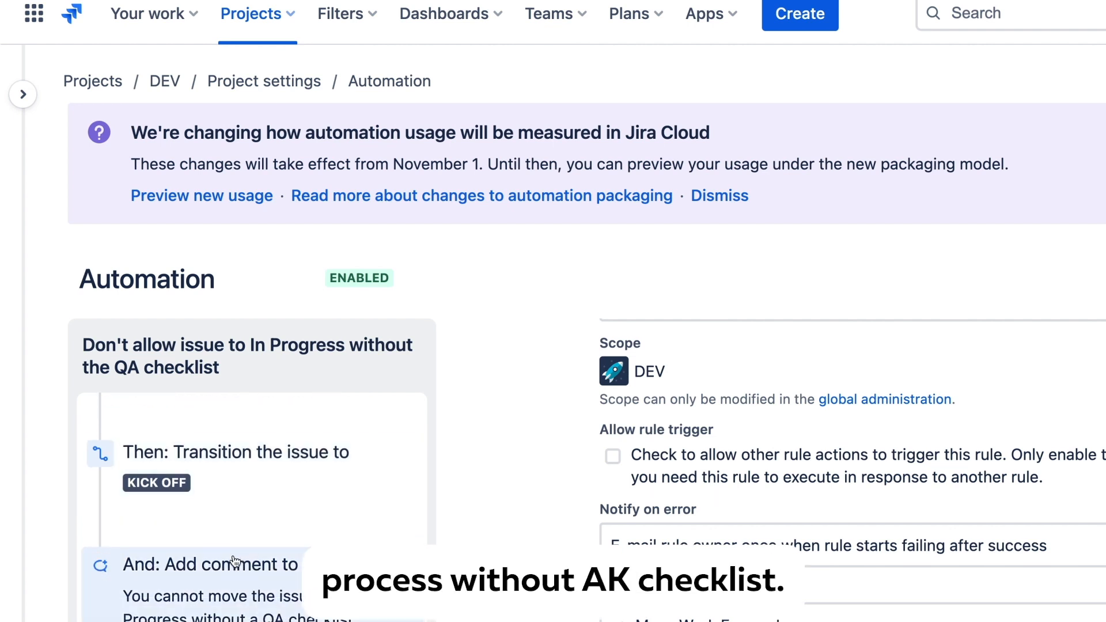
{"action": "scroll", "coordinate": [236, 559], "scroll_direction": "down", "scroll_amount": 1}
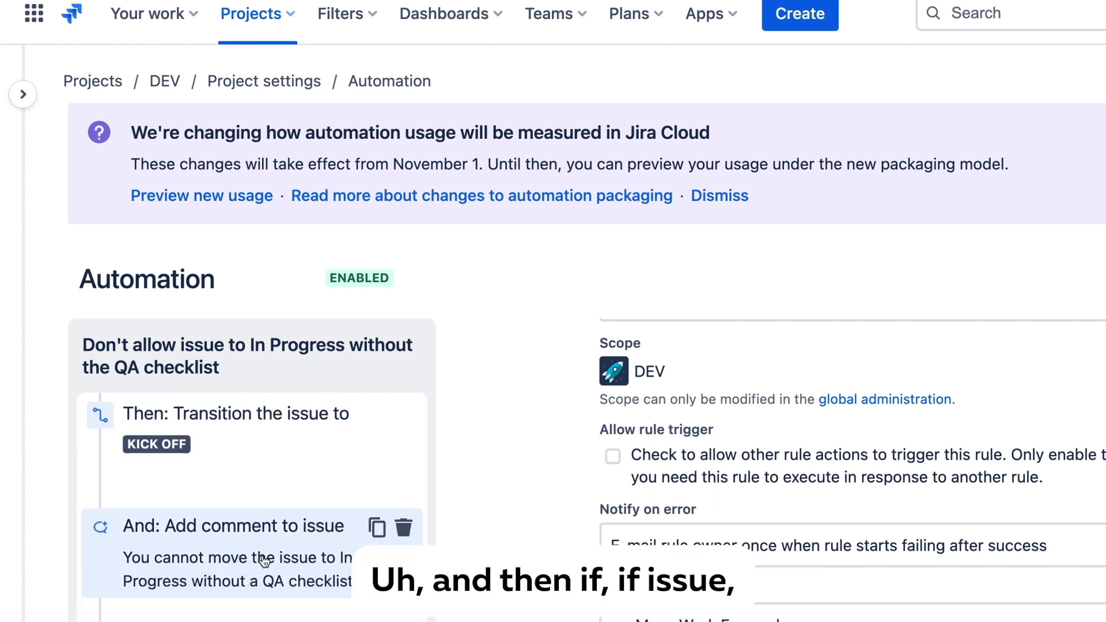
{"action": "scroll", "coordinate": [219, 507], "scroll_direction": "up", "scroll_amount": 1}
{"action": "scroll", "coordinate": [219, 449], "scroll_direction": "down", "scroll_amount": 1}
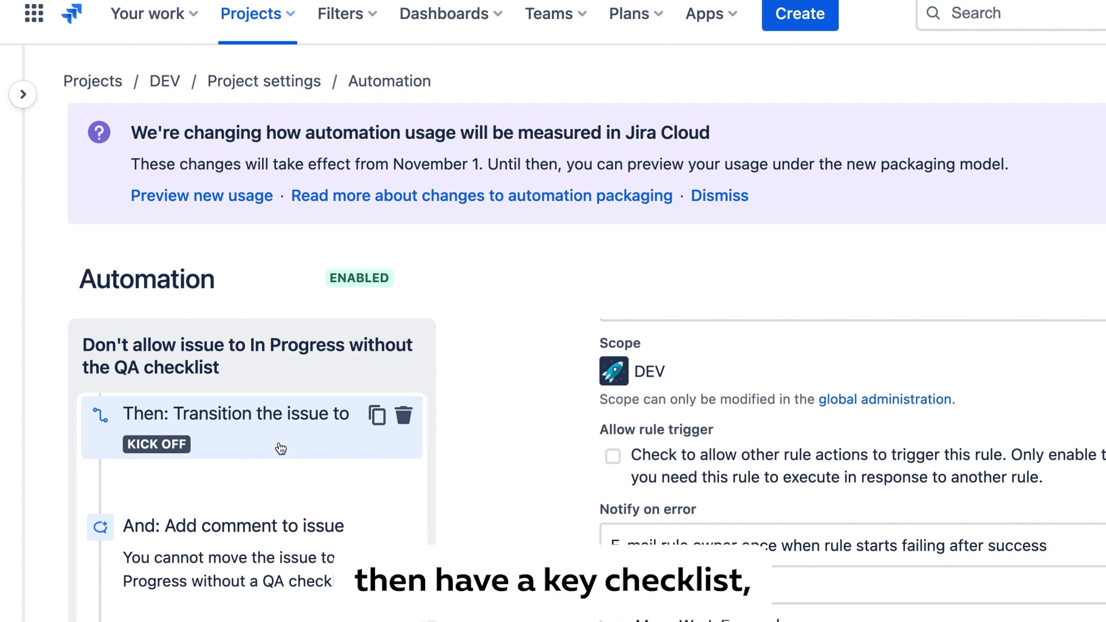
{"action": "scroll", "coordinate": [239, 606], "scroll_direction": "down", "scroll_amount": 1}
{"action": "scroll", "coordinate": [276, 602], "scroll_direction": "up", "scroll_amount": 1}
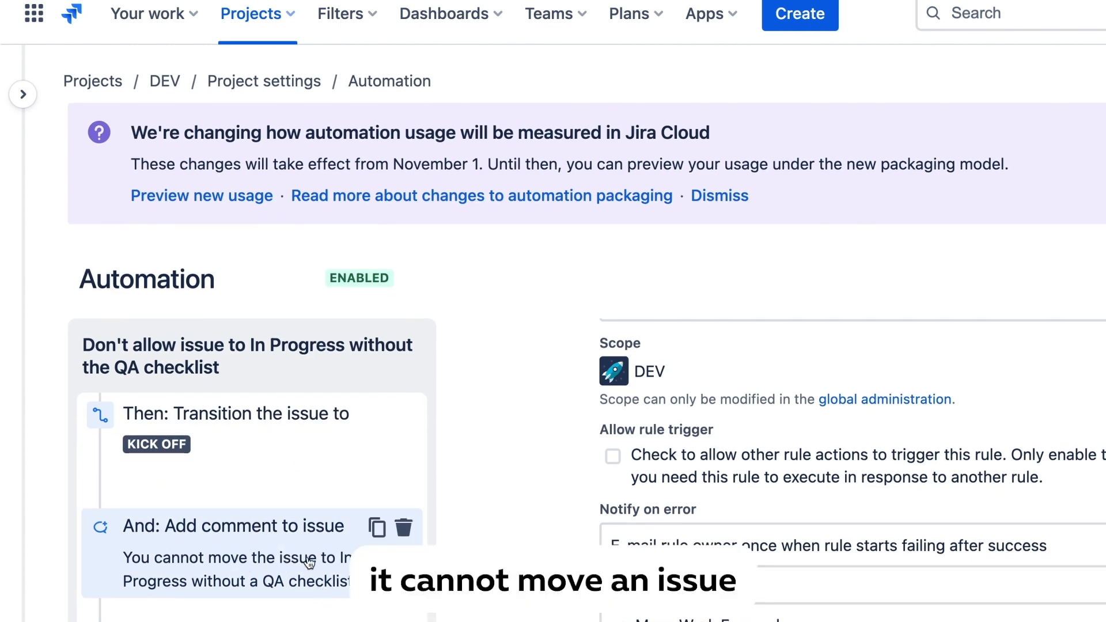
{"action": "scroll", "coordinate": [360, 385], "scroll_direction": "up", "scroll_amount": 1}
{"action": "scroll", "coordinate": [361, 385], "scroll_direction": "down", "scroll_amount": 1}
{"action": "scroll", "coordinate": [365, 419], "scroll_direction": "up", "scroll_amount": 1}
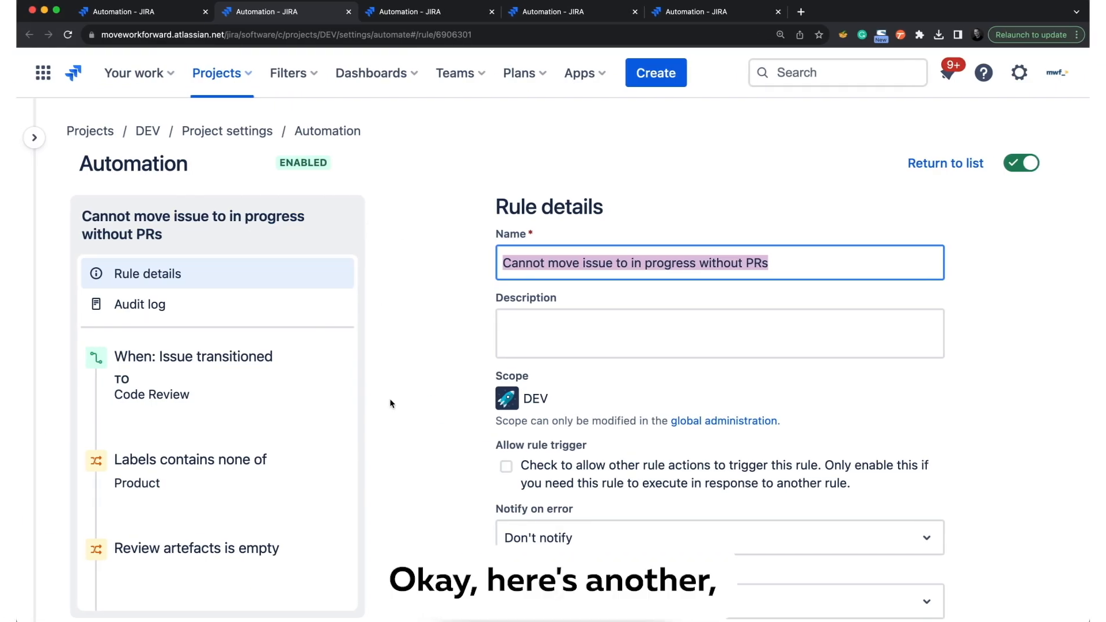
Examine the rule "Cannot move issue to in progress without PRs", from its Code Review trigger through its conditions and actions.
{"action": "scroll", "coordinate": [389, 403], "scroll_direction": "down", "scroll_amount": 1}
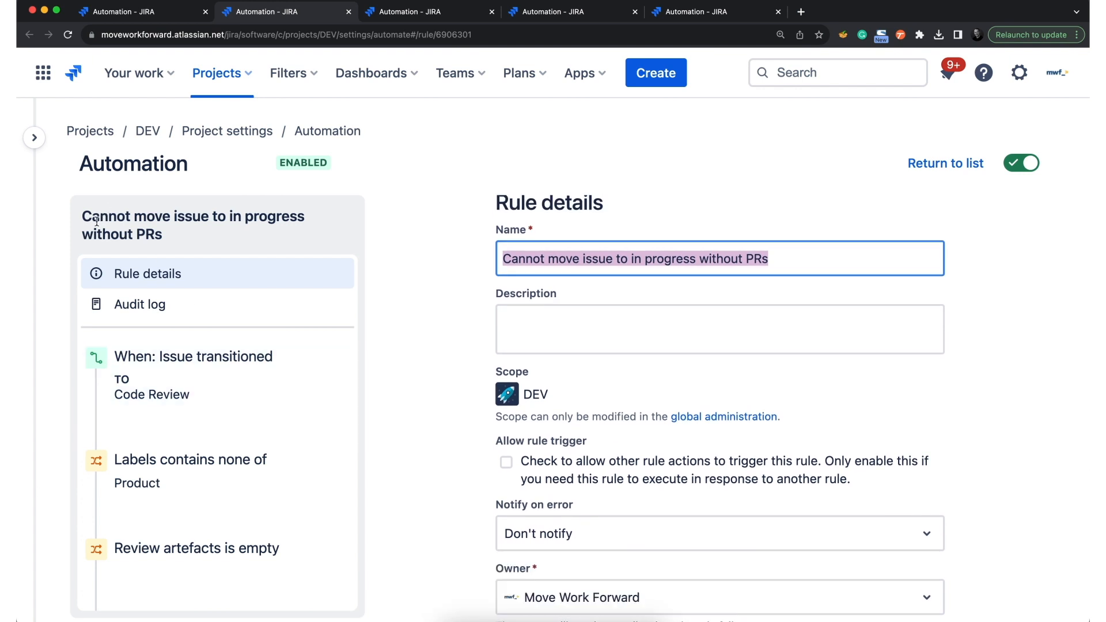
{"action": "left_click", "coordinate": [179, 234]}
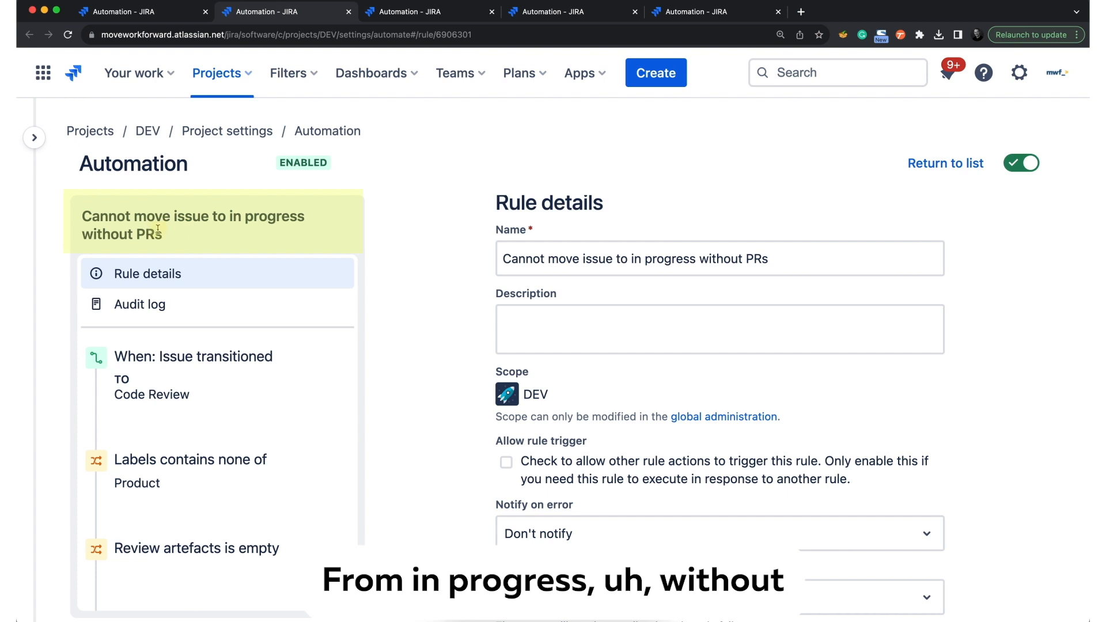
{"action": "left_click_drag", "start_coordinate": [157, 229], "coordinate": [144, 220]}
{"action": "scroll", "coordinate": [191, 322], "scroll_direction": "down", "scroll_amount": 5}
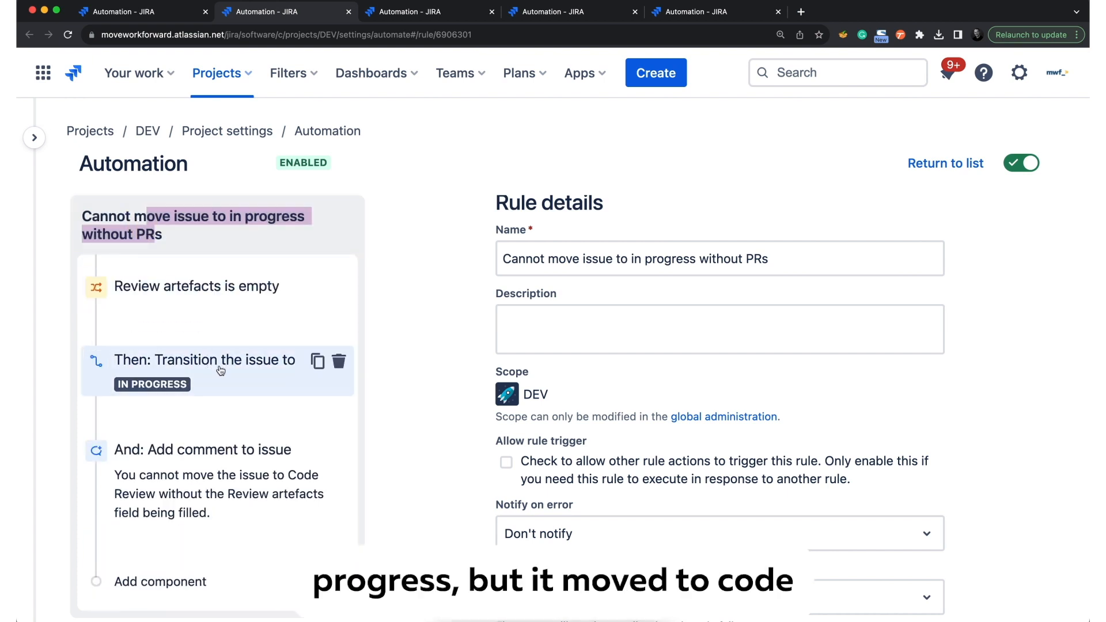
{"action": "mouse_move", "coordinate": [214, 405]}
{"action": "scroll", "coordinate": [214, 413], "scroll_direction": "up", "scroll_amount": 4}
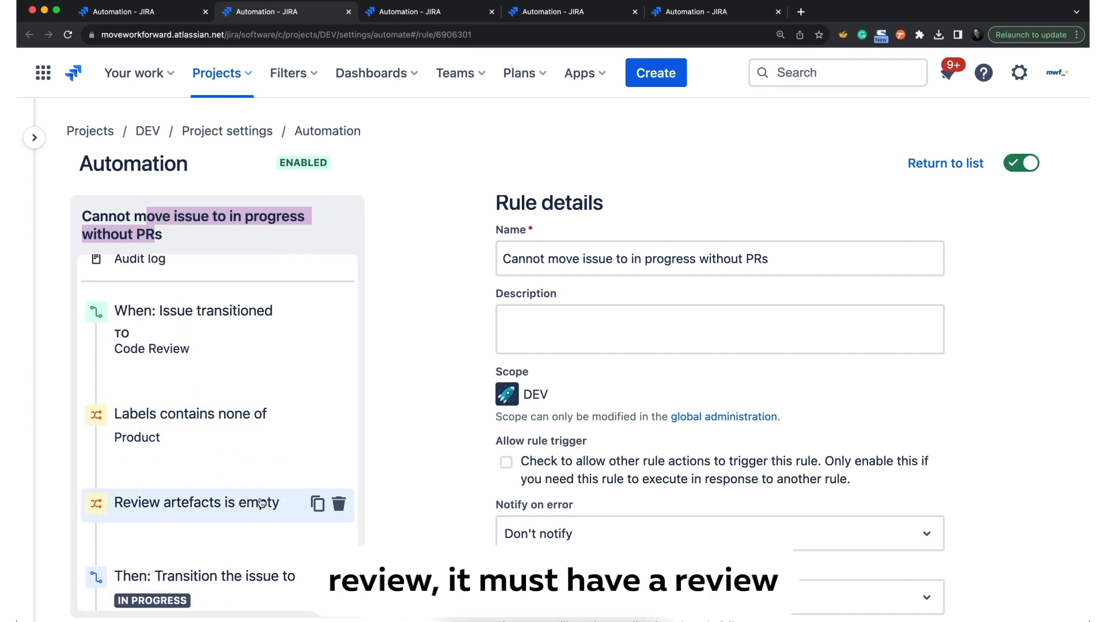
{"action": "scroll", "coordinate": [261, 502], "scroll_direction": "up", "scroll_amount": 1}
{"action": "scroll", "coordinate": [255, 316], "scroll_direction": "down", "scroll_amount": 3}
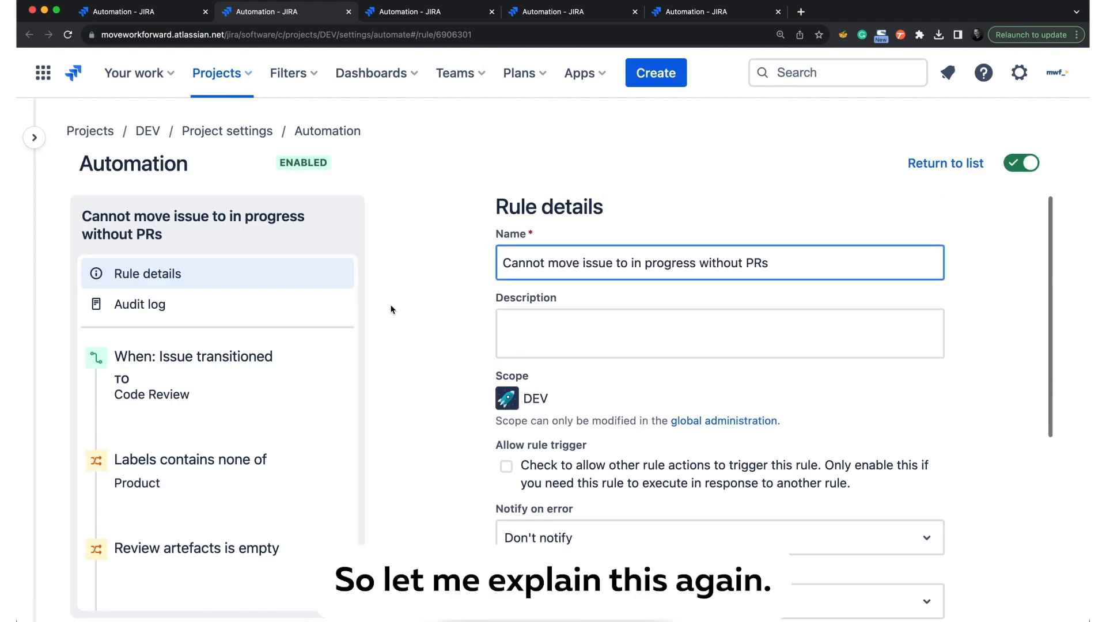
Go through the PR rule's Review artefacts condition, In Progress transition and comment action once more.
{"action": "scroll", "coordinate": [186, 386], "scroll_direction": "down", "scroll_amount": 2}
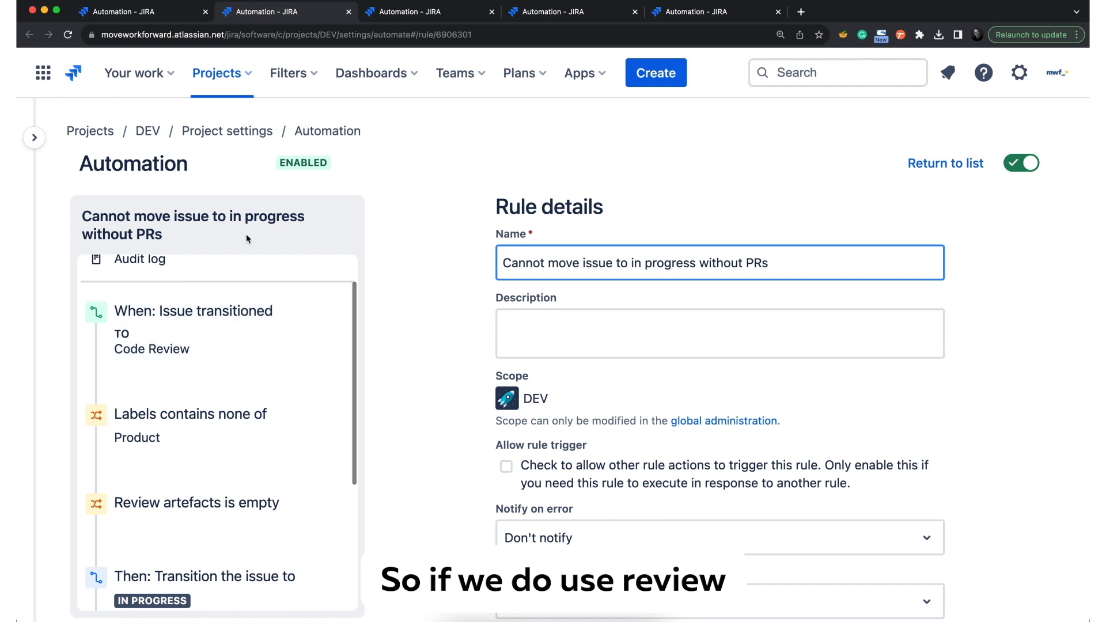
{"action": "scroll", "coordinate": [200, 469], "scroll_direction": "down", "scroll_amount": 3}
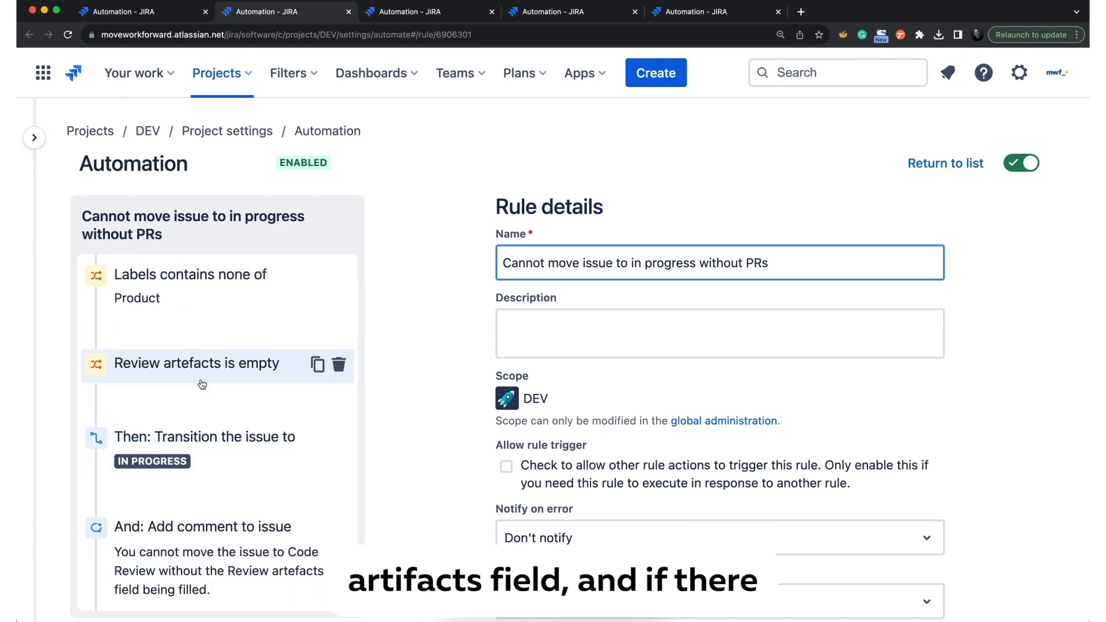
{"action": "key", "text": "super+a"}
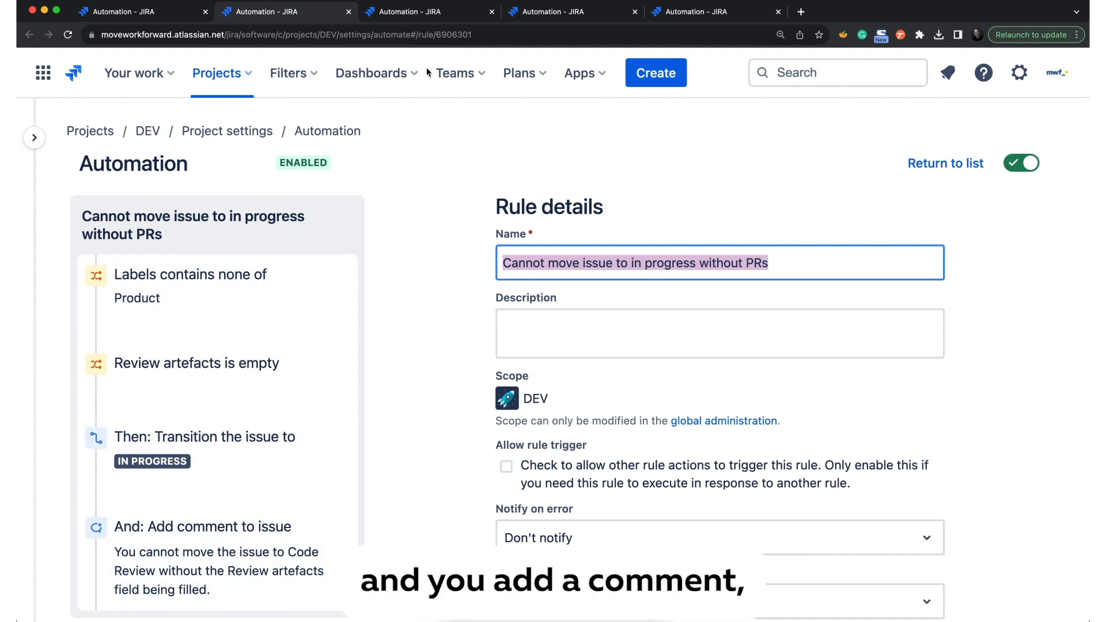
{"action": "scroll", "coordinate": [233, 346], "scroll_direction": "up", "scroll_amount": 3}
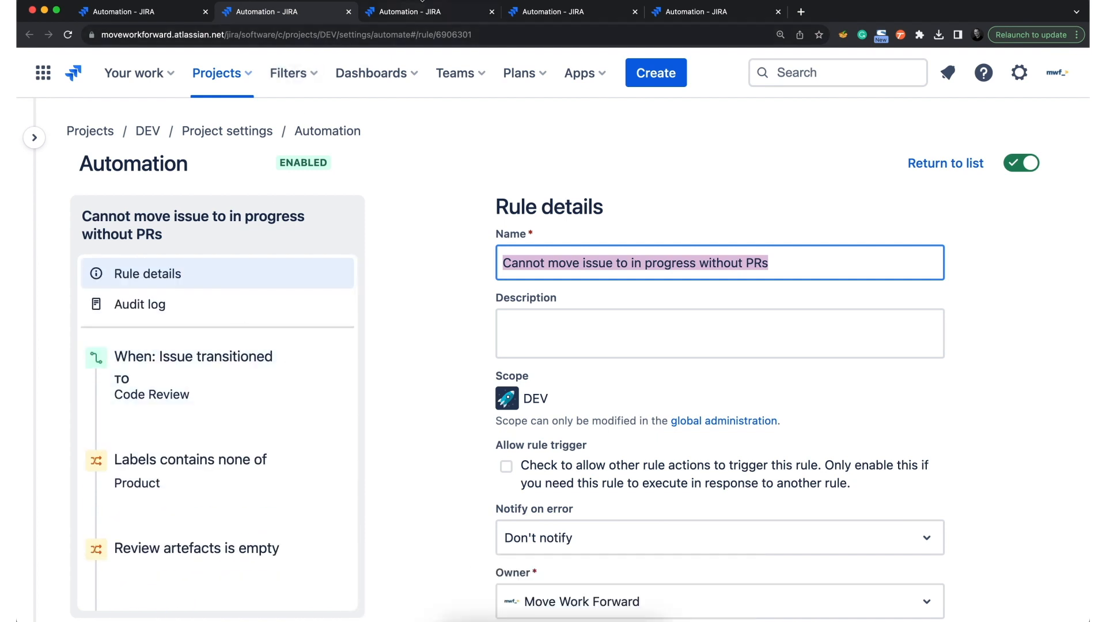
Close the PR rule and view the trigger and action of the rule "Add reviewers as watchers".
{"action": "key", "text": "super+w"}
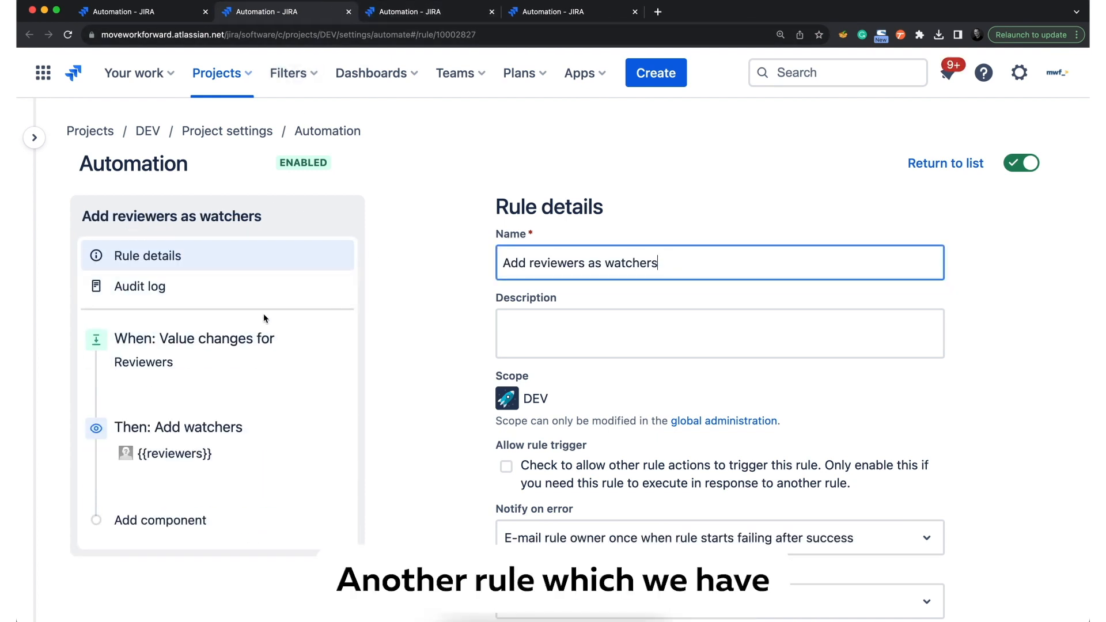
{"action": "left_click", "coordinate": [197, 216]}
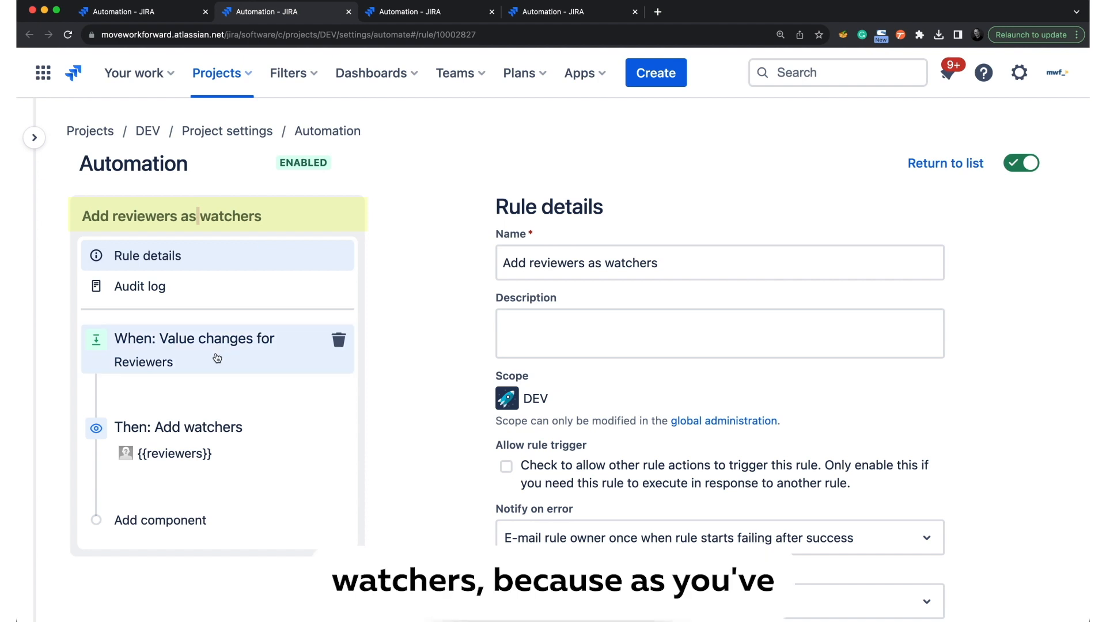
Close the rule "Add reviewers as watchers" and view the trigger and action of the rule "Transition issue when PR merged".
{"action": "mouse_move", "coordinate": [293, 396]}
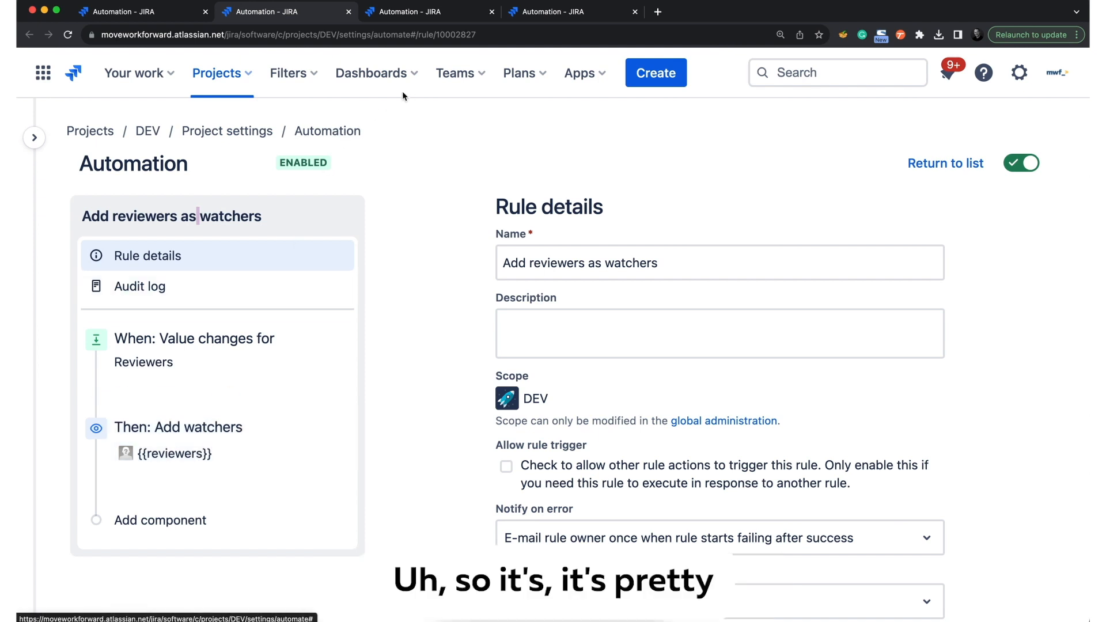
{"action": "mouse_move", "coordinate": [211, 394]}
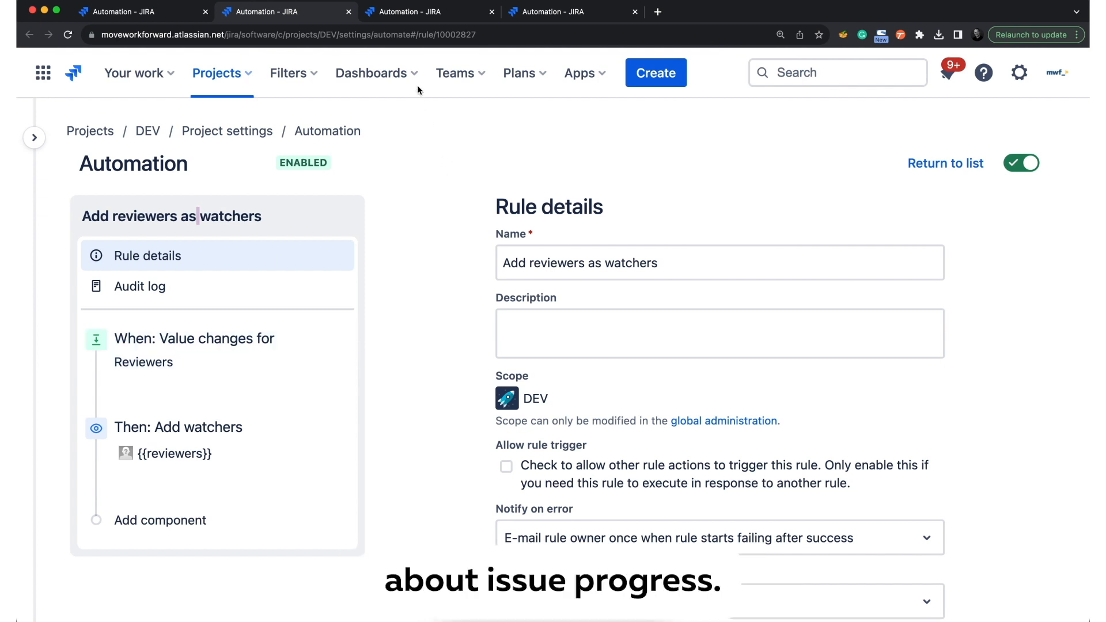
{"action": "key", "text": "super+w"}
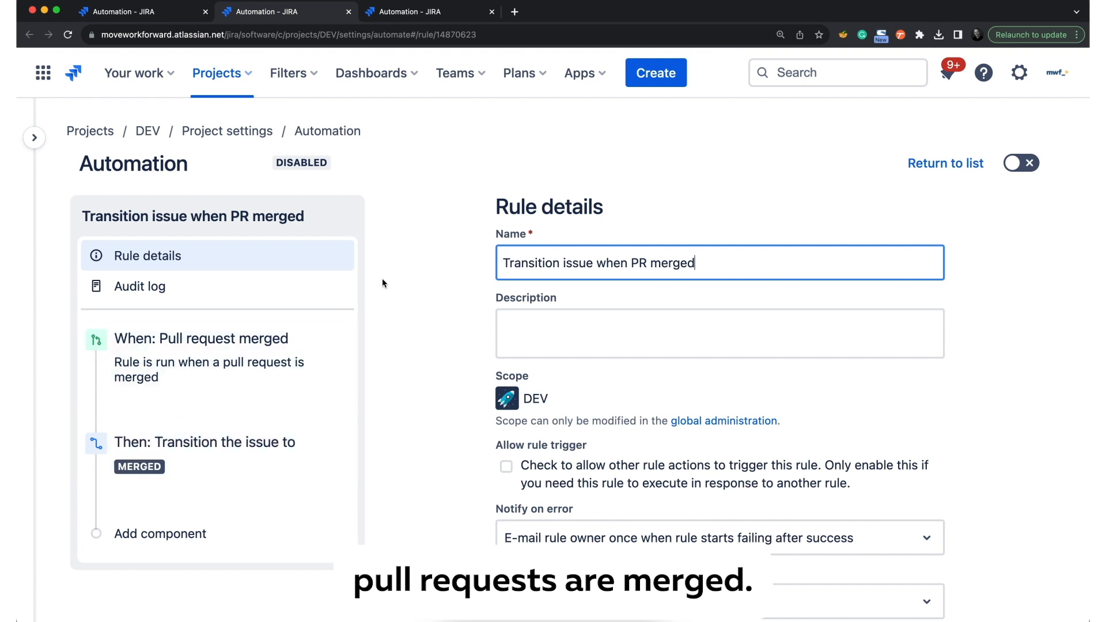
Close the merged-PR rule and examine the rule "When PR created -> Code Review" from its trigger through its field edit and transition actions.
{"action": "key", "text": "super+w"}
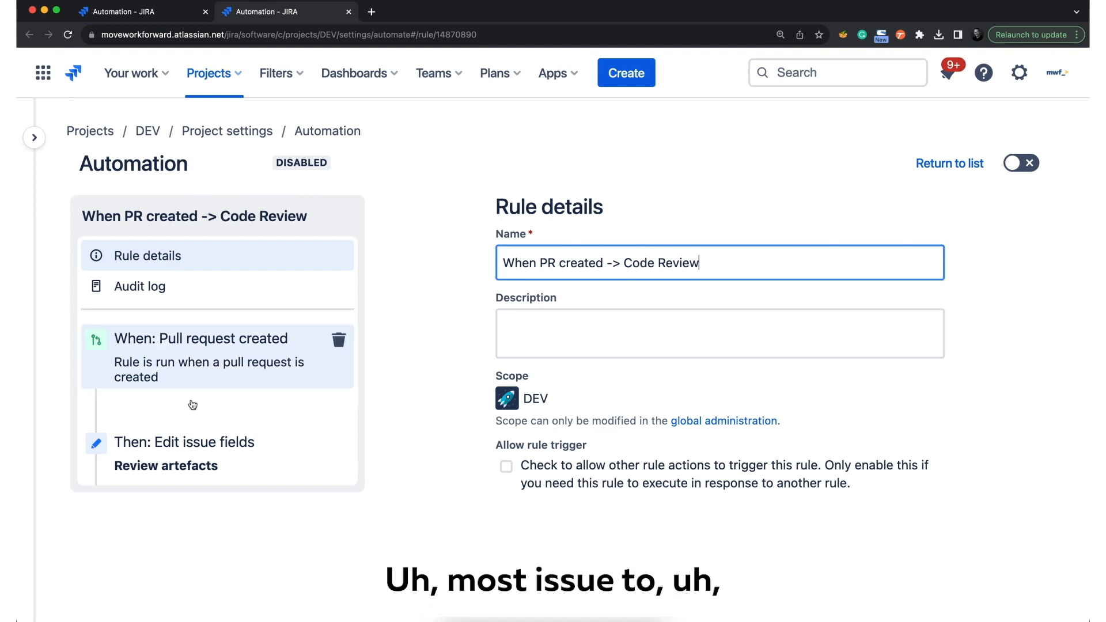
{"action": "scroll", "coordinate": [178, 481], "scroll_direction": "down", "scroll_amount": 3}
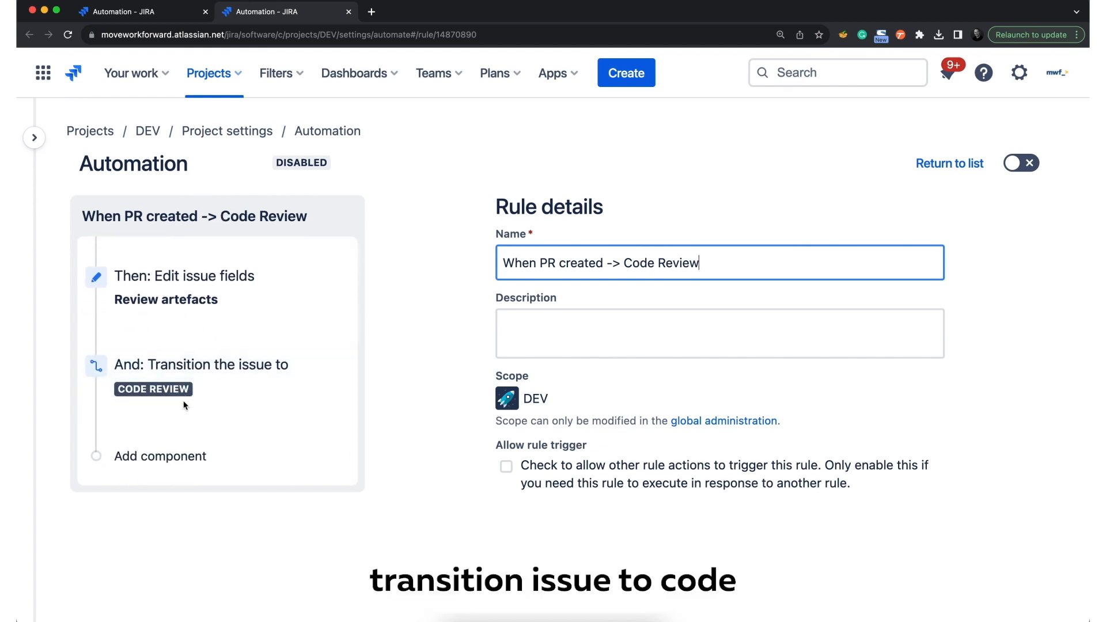
{"action": "scroll", "coordinate": [203, 350], "scroll_direction": "up", "scroll_amount": 3}
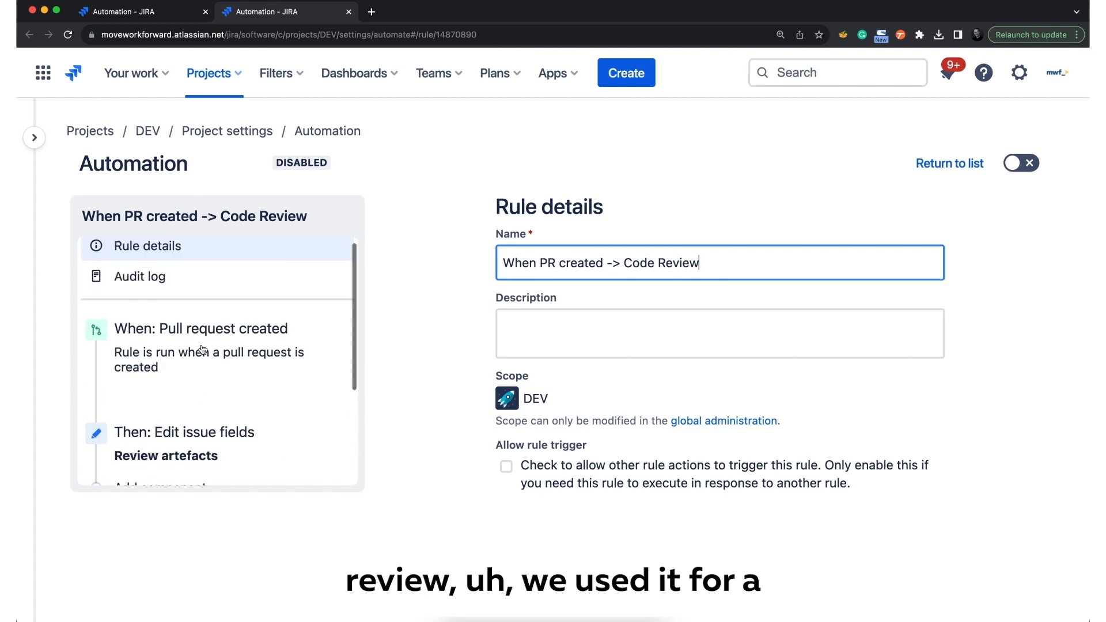
{"action": "scroll", "coordinate": [202, 349], "scroll_direction": "down", "scroll_amount": 2}
{"action": "scroll", "coordinate": [206, 421], "scroll_direction": "down", "scroll_amount": 2}
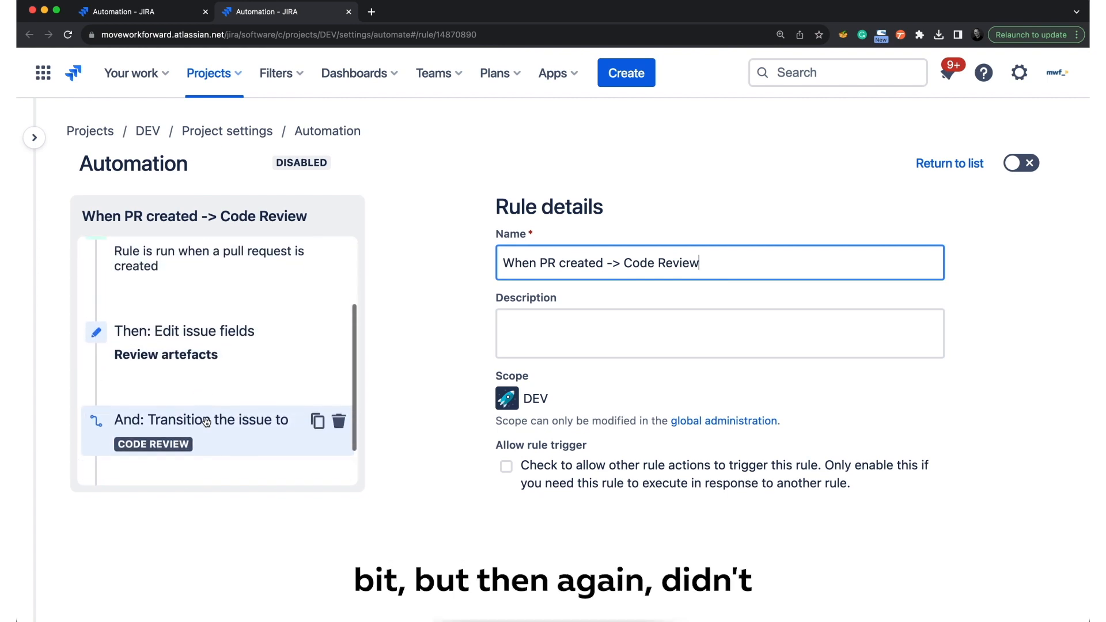
{"action": "scroll", "coordinate": [206, 378], "scroll_direction": "up", "scroll_amount": 2}
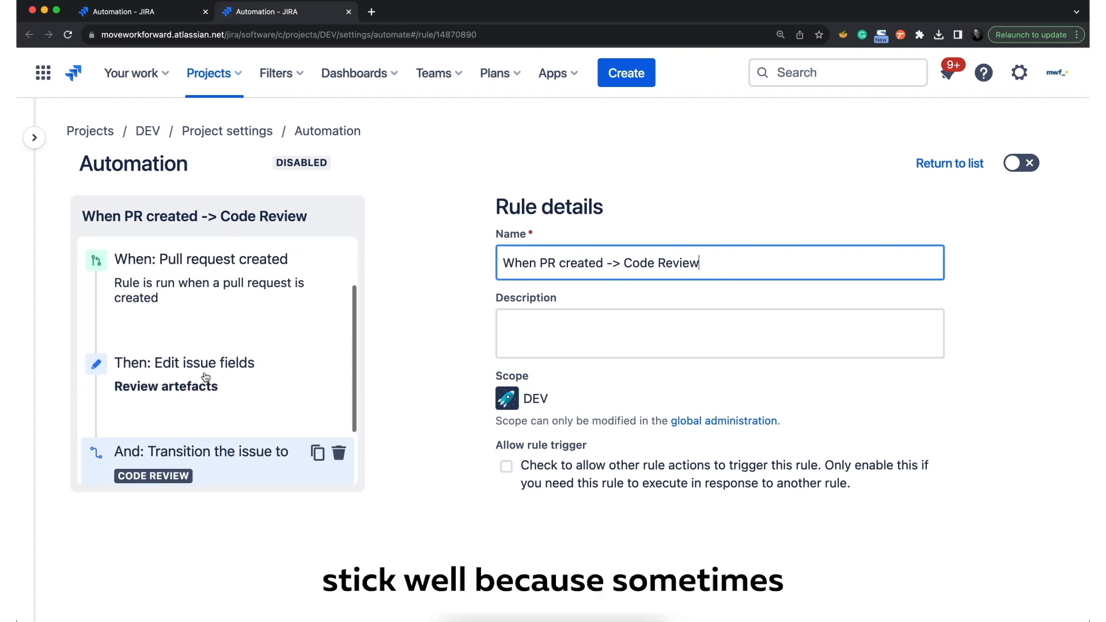
{"action": "scroll", "coordinate": [210, 402], "scroll_direction": "up", "scroll_amount": 1}
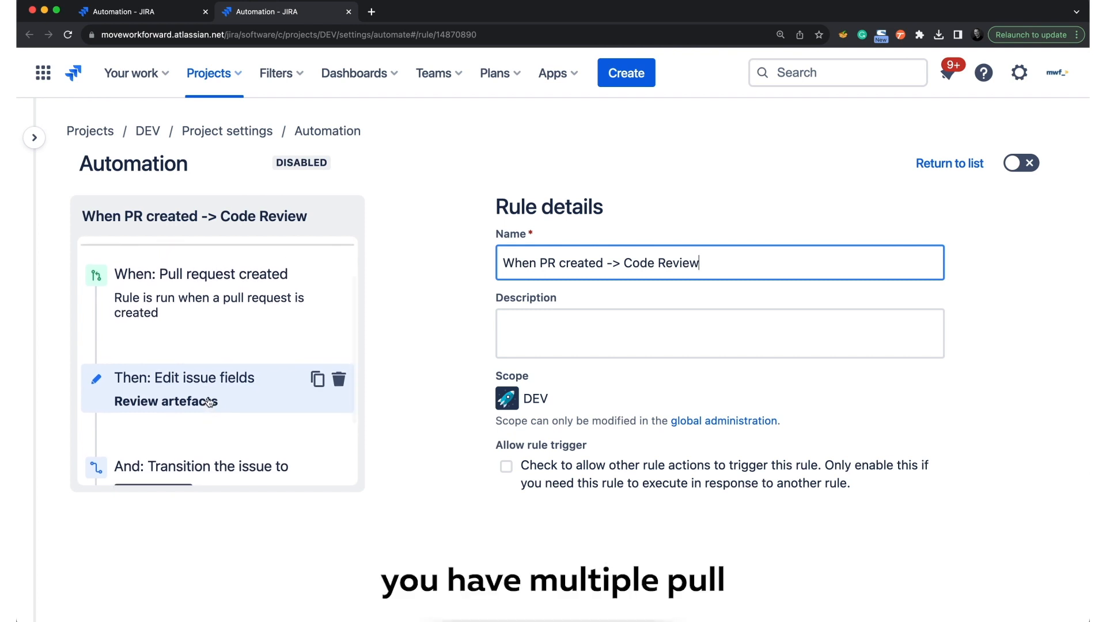
{"action": "scroll", "coordinate": [209, 402], "scroll_direction": "down", "scroll_amount": 2}
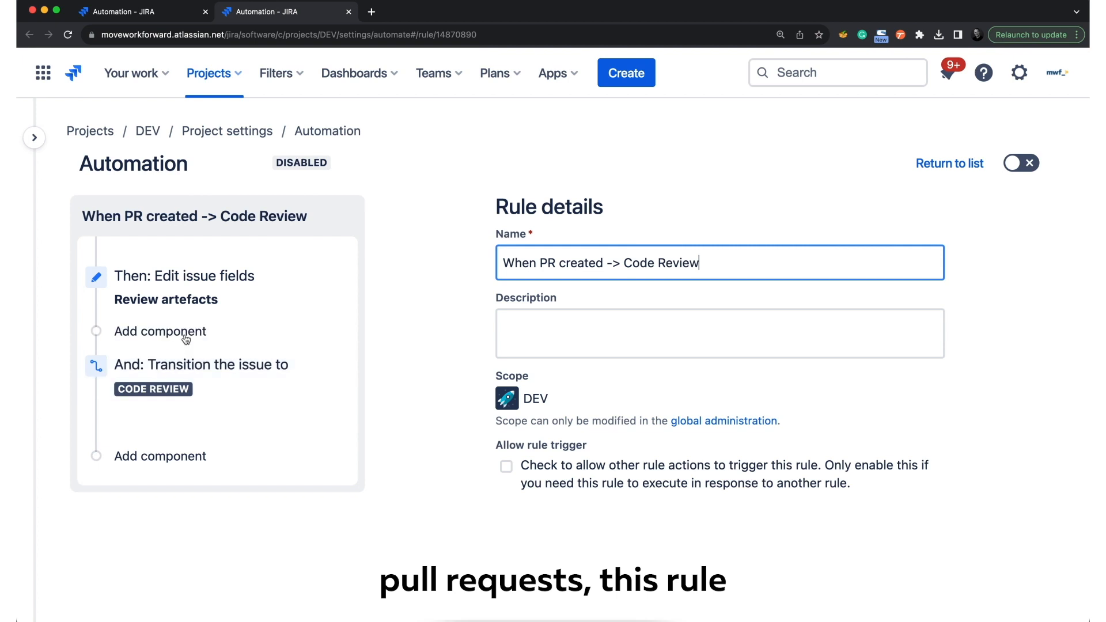
Return to the DEV board and preview the pull request details on the DEV-3228 and DEV-5987 cards in the Expedite swimlane.
{"action": "key", "text": "ctrl+shift+Tab"}
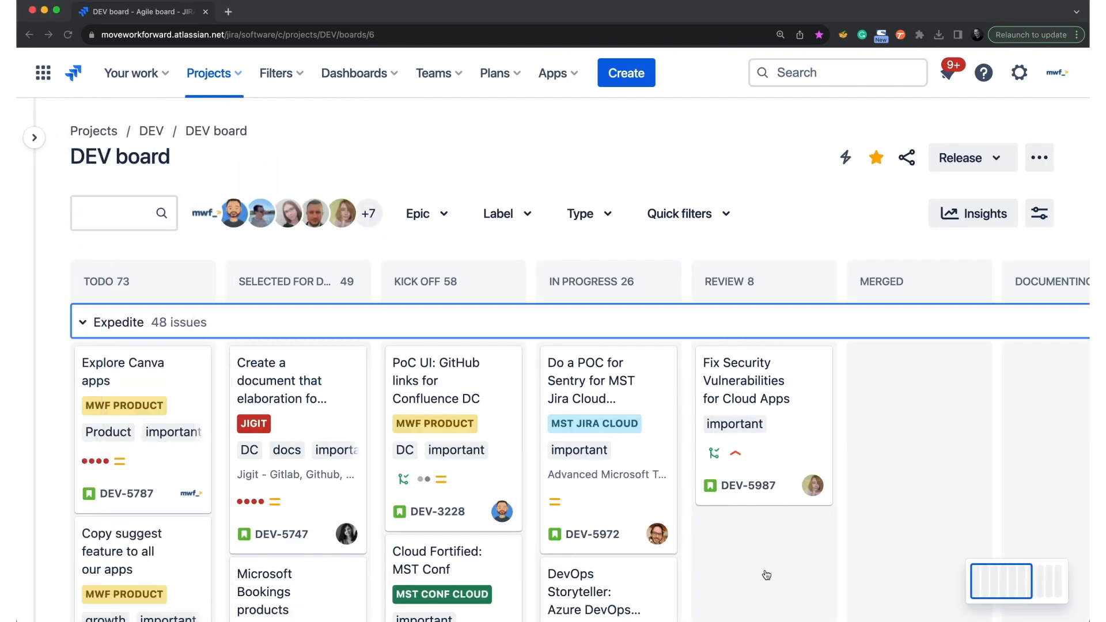
{"action": "left_click", "coordinate": [765, 570]}
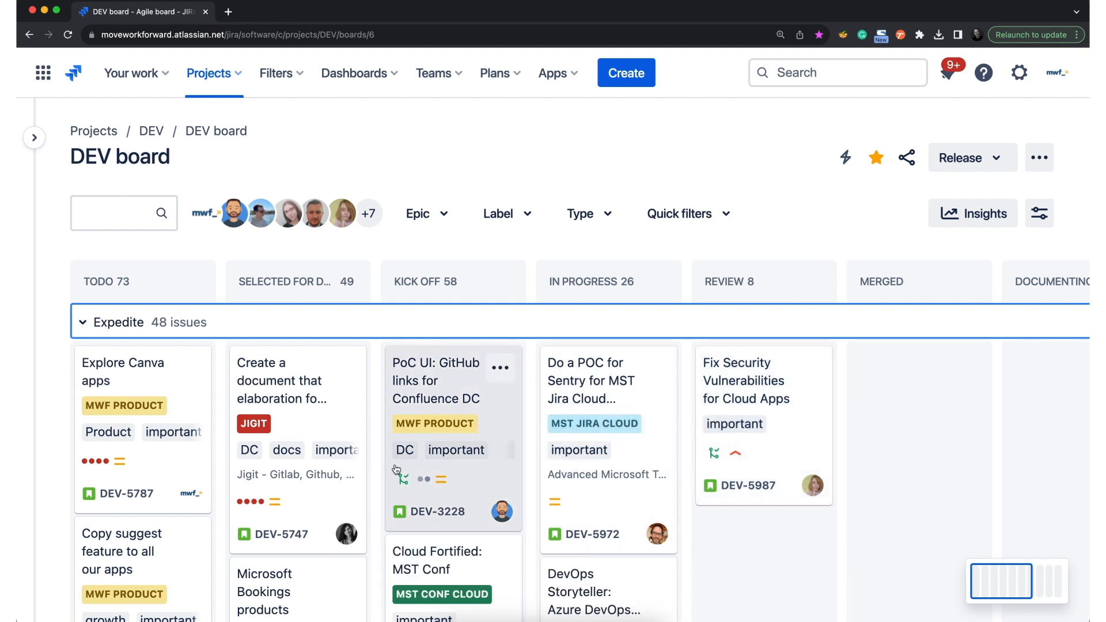
{"action": "mouse_move", "coordinate": [402, 487]}
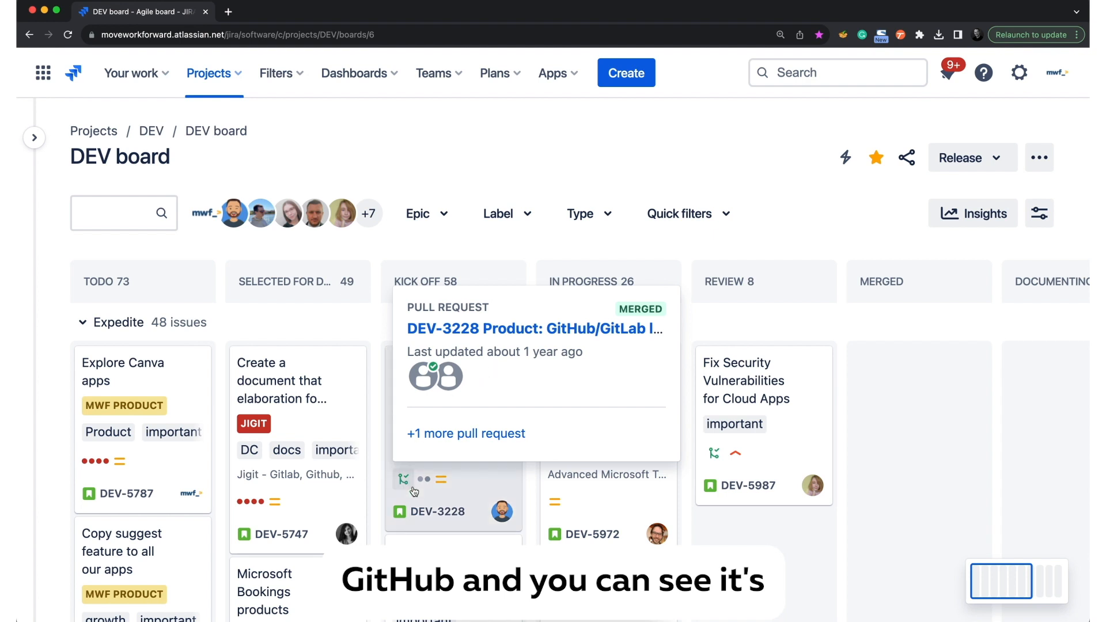
{"action": "mouse_move", "coordinate": [714, 454]}
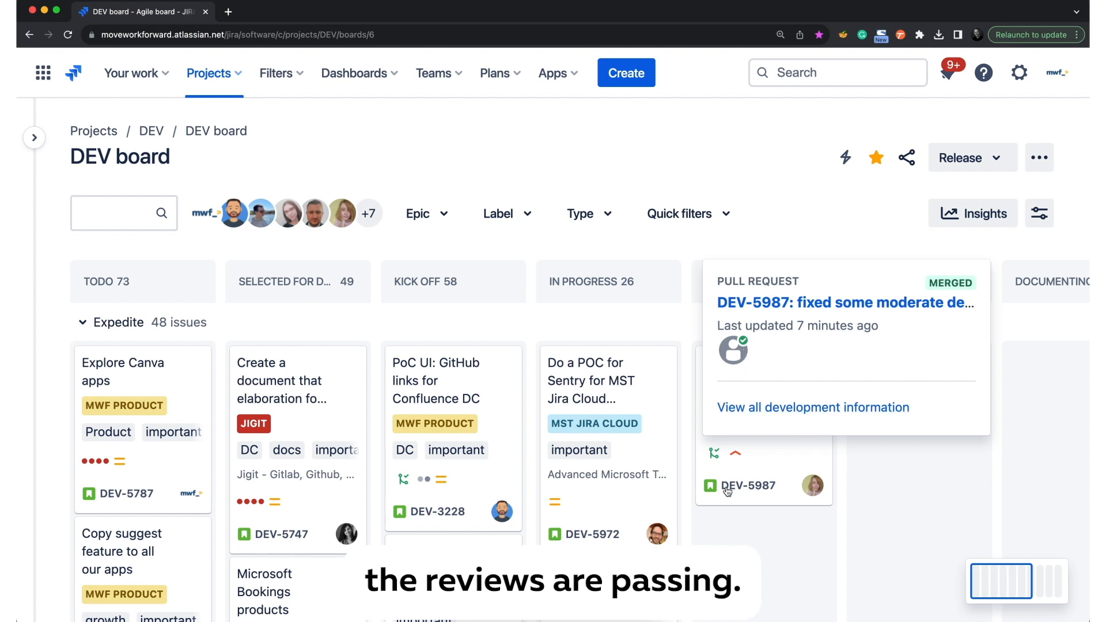
{"action": "scroll", "coordinate": [754, 450], "scroll_direction": "down", "scroll_amount": 1}
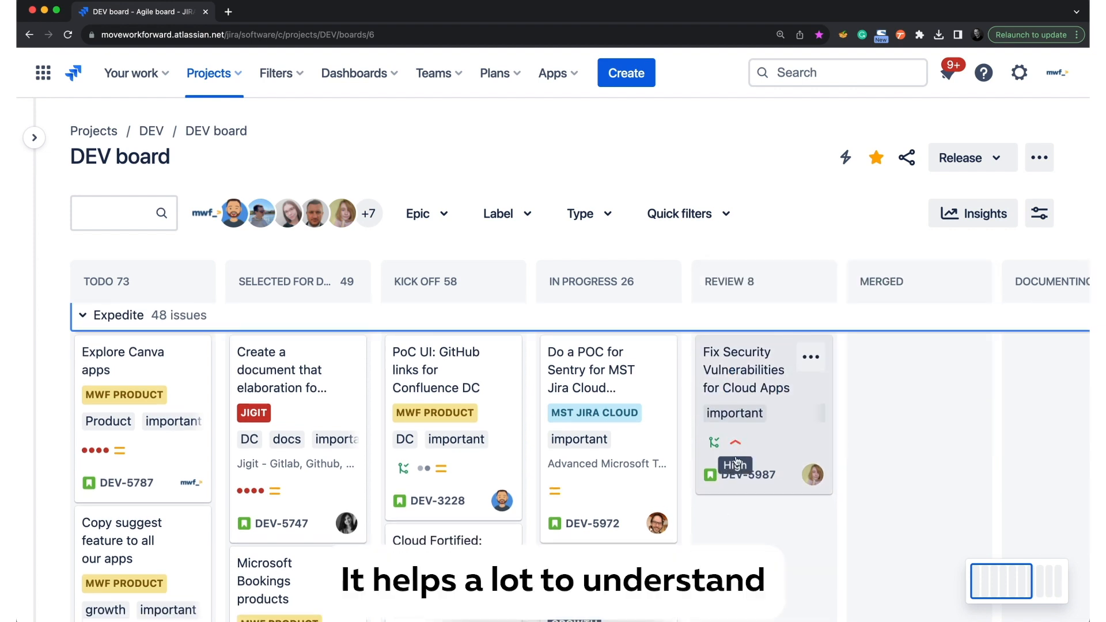
{"action": "mouse_move", "coordinate": [714, 431]}
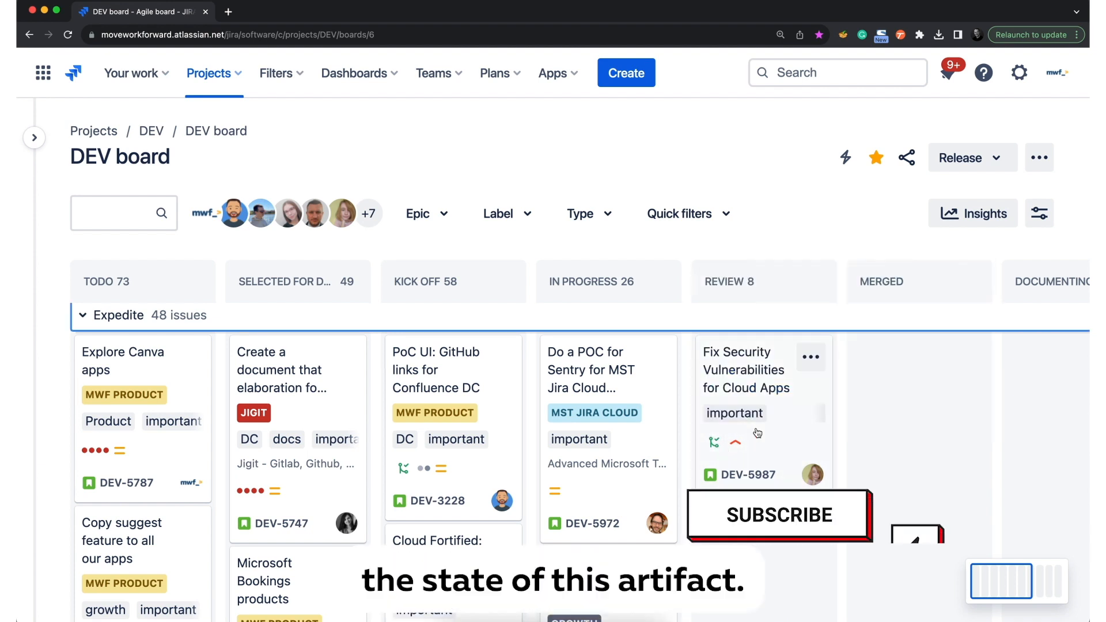